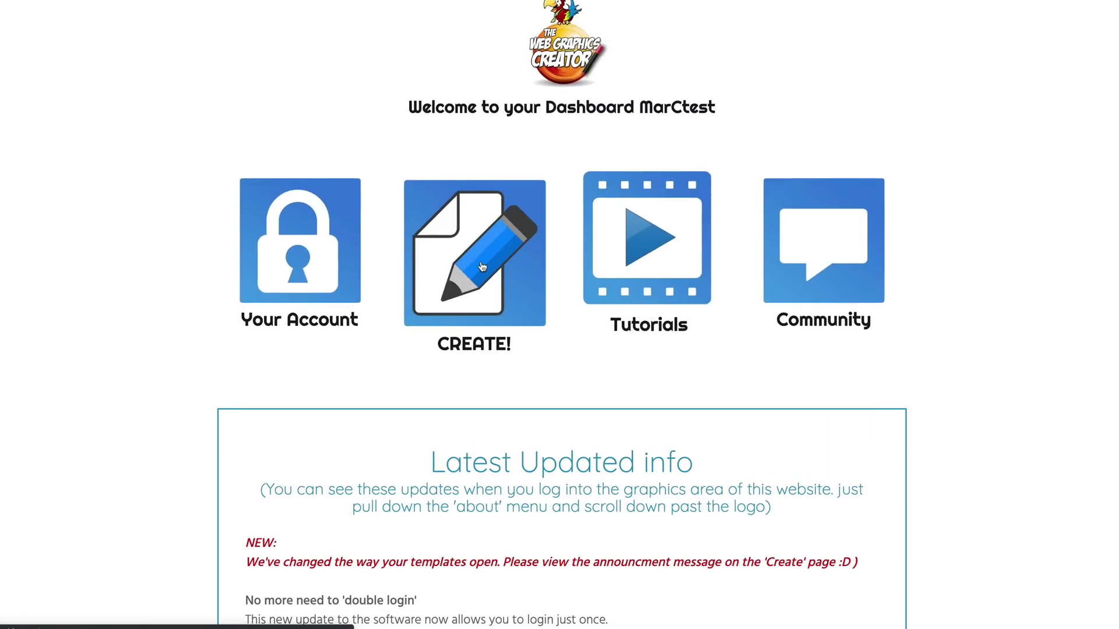
- Go to the Create page and scroll down to the Toon Mascots collection tile
click(482, 267)
scroll(359, 334, down, 5)
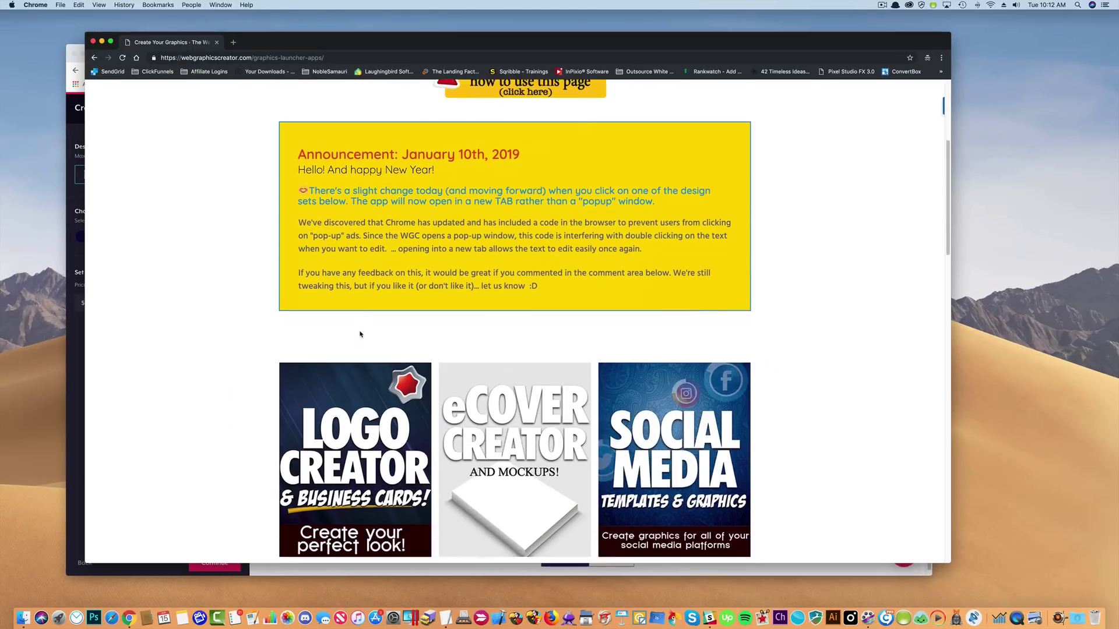
scroll(360, 333, down, 10)
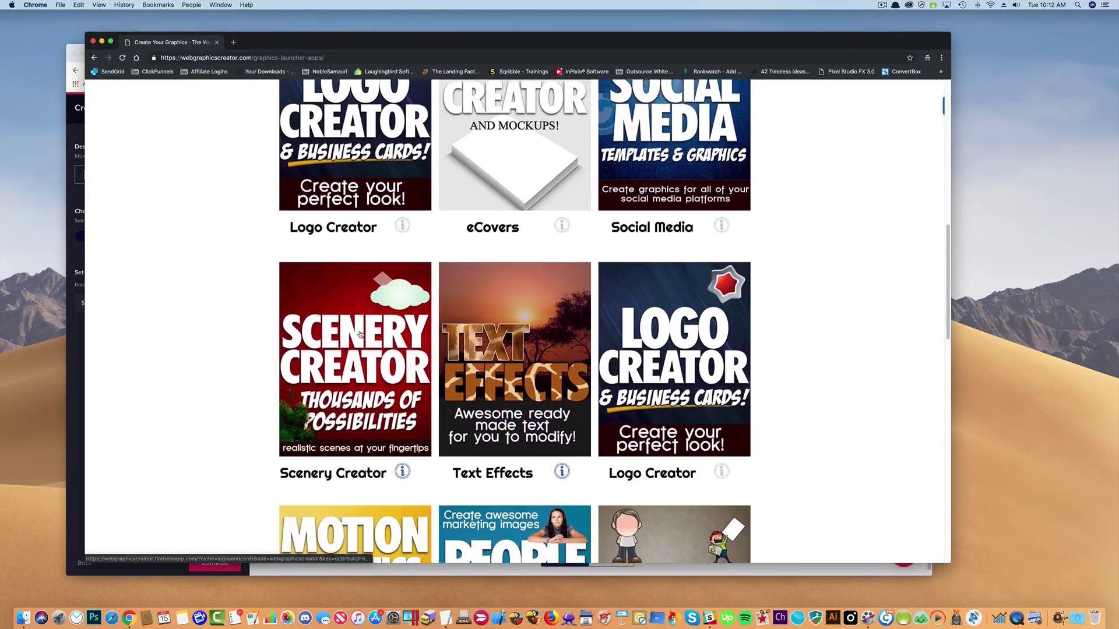
scroll(360, 334, down, 5)
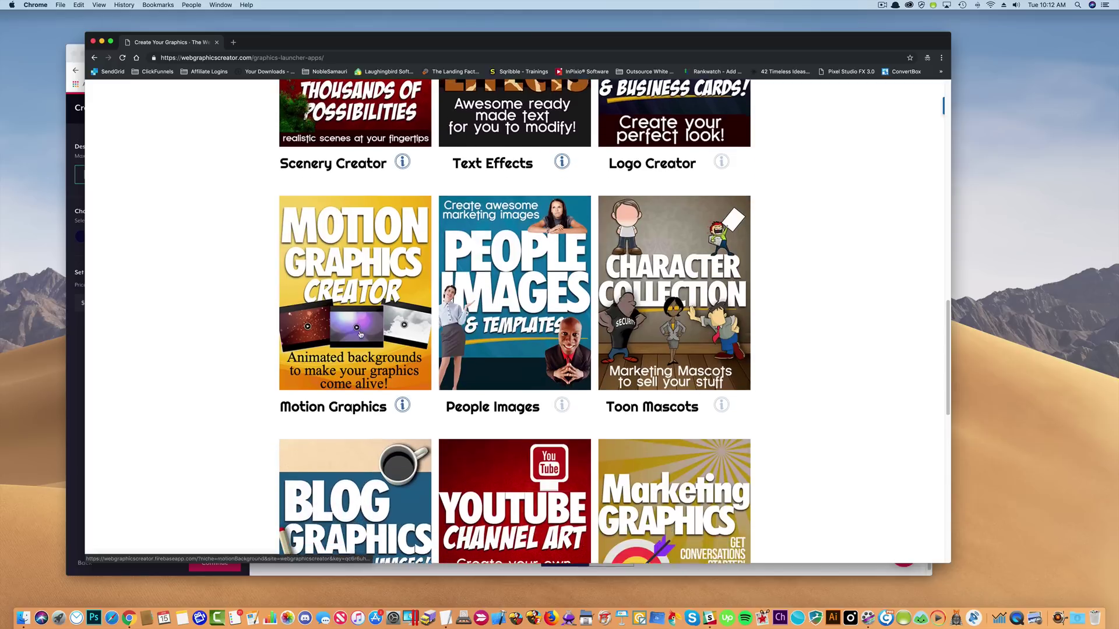
scroll(360, 333, down, 2)
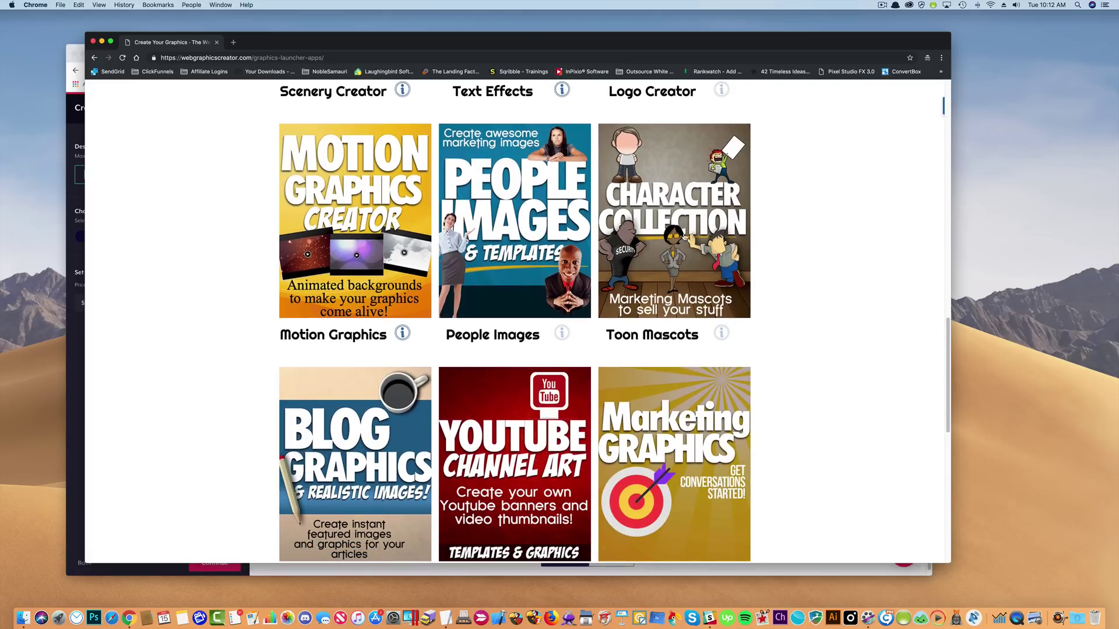
- Open Toon Mascots, switch its library to Mannequins, and scroll through the designs
click(660, 214)
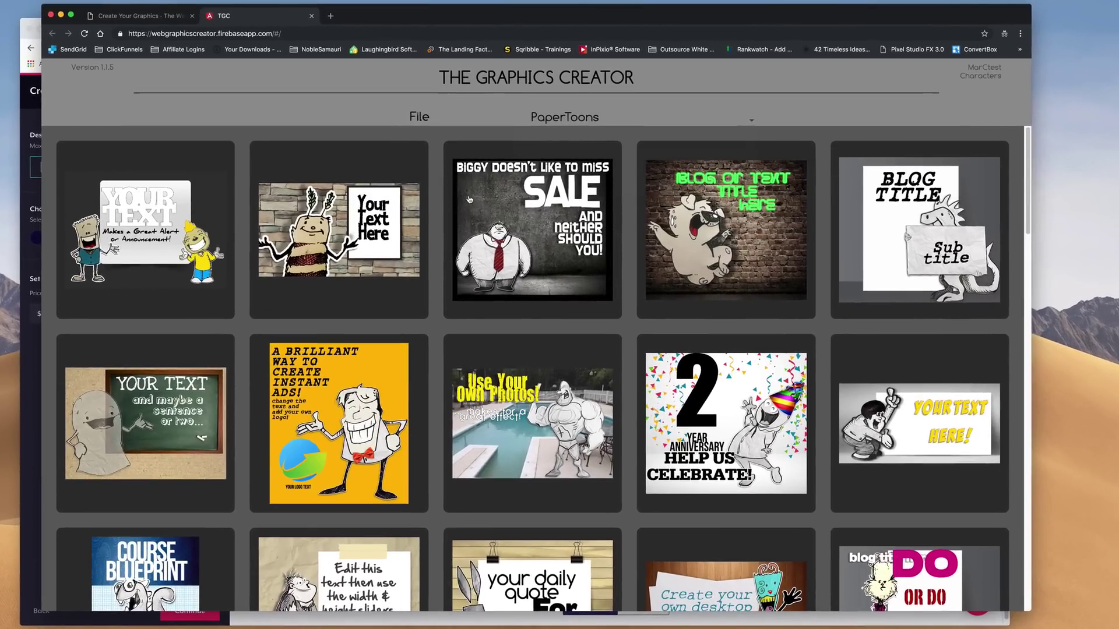
scroll(472, 278, down, 3)
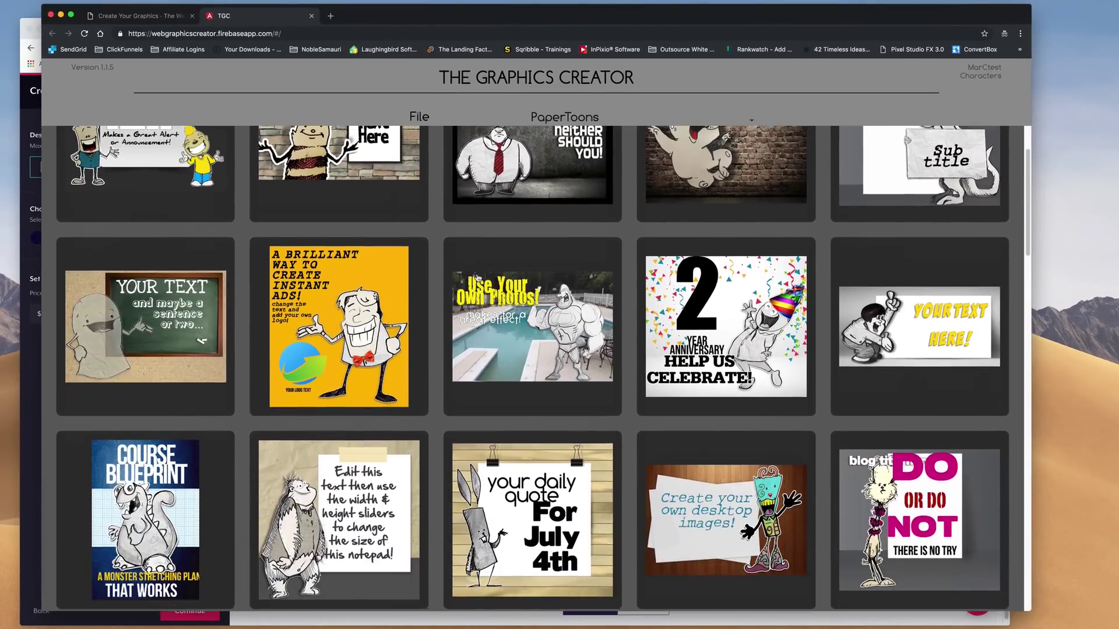
scroll(486, 277, up, 3)
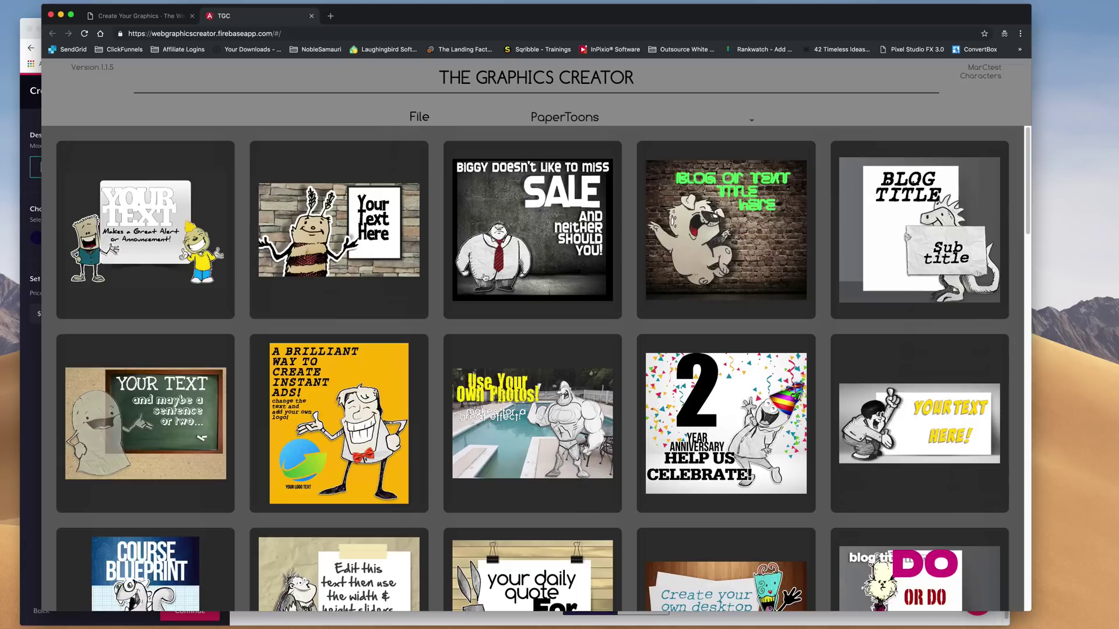
click(558, 118)
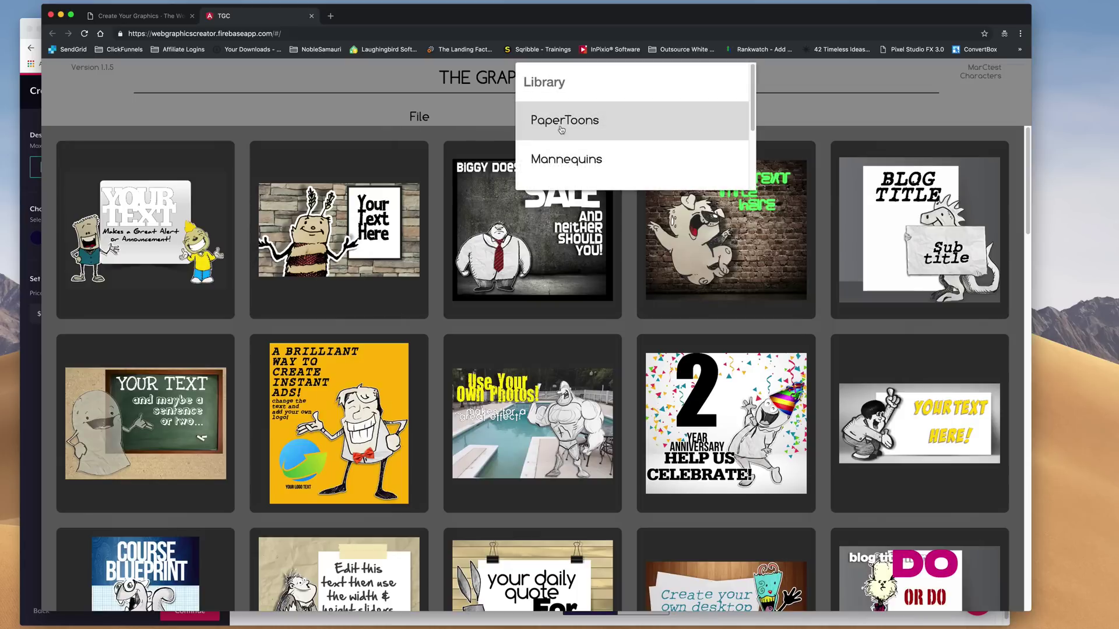
click(566, 161)
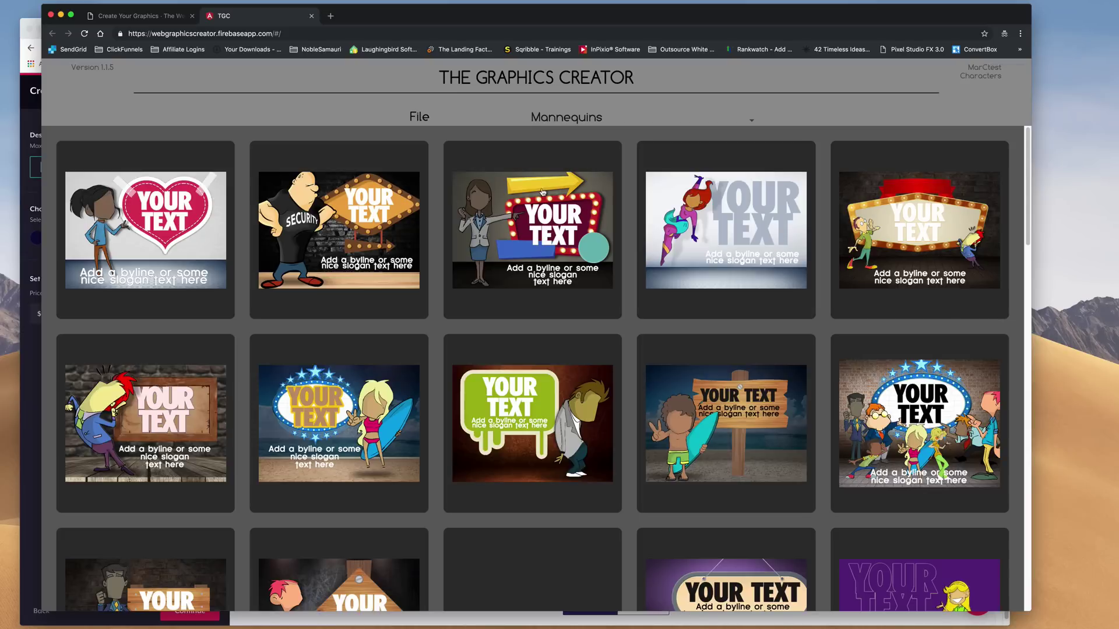
scroll(528, 244, down, 2)
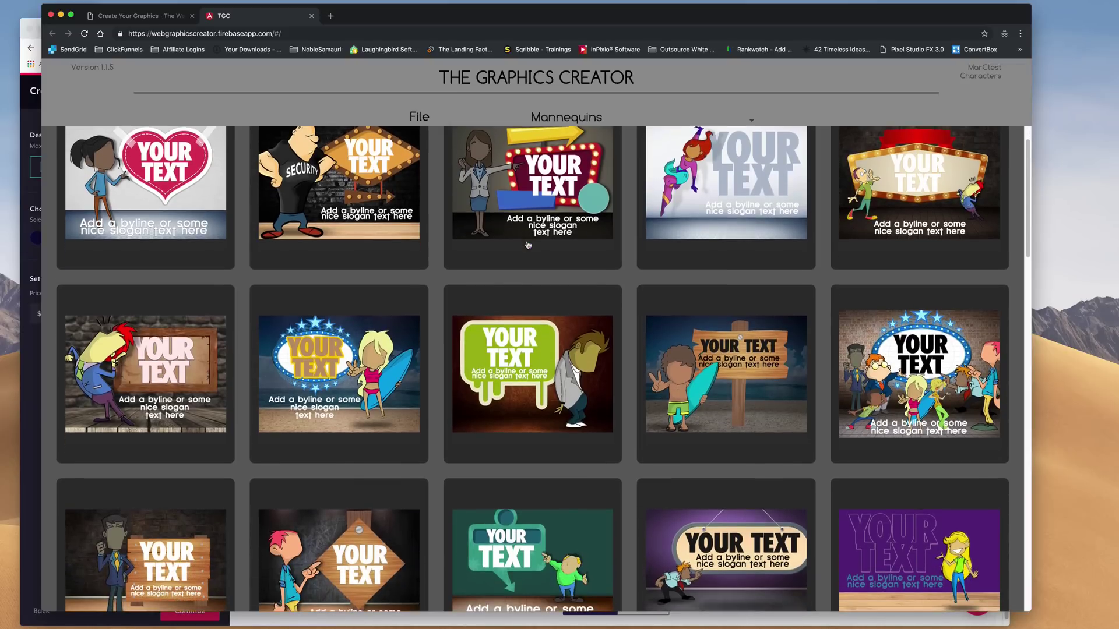
scroll(528, 245, down, 1)
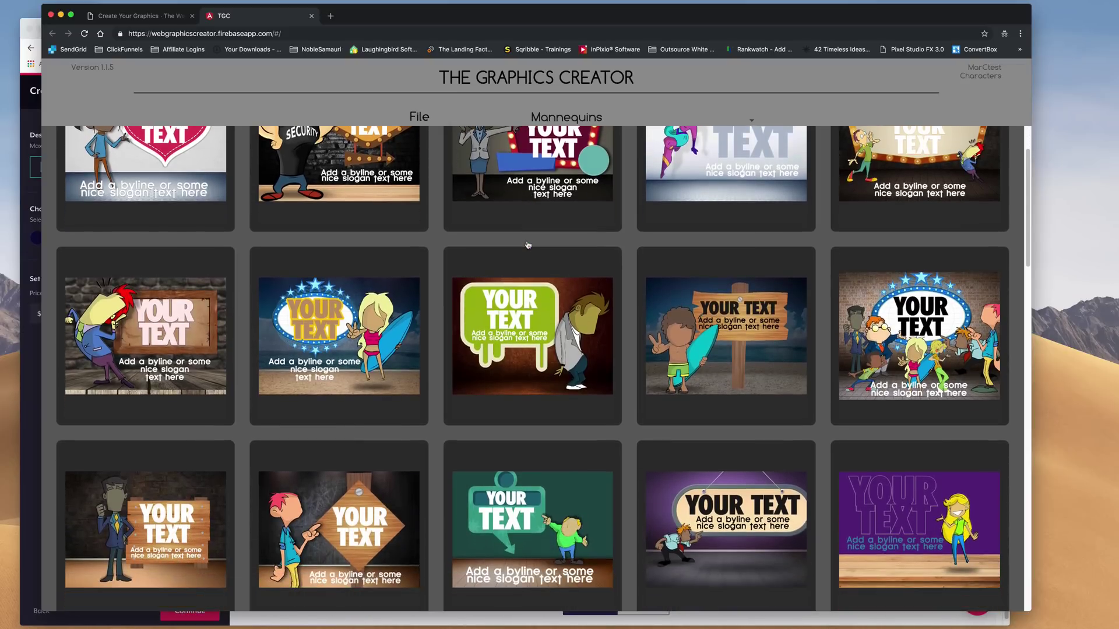
scroll(183, 279, down, 2)
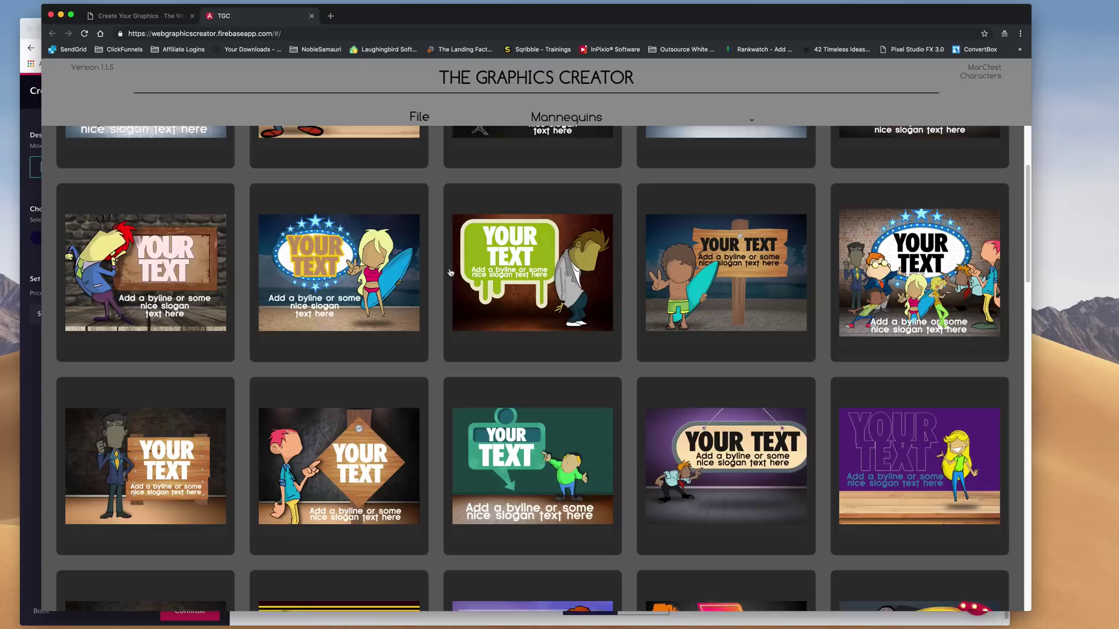
- Load the mascot-beside-wooden-sign design with the 'YOUR TEXT' heading into the editor
click(185, 279)
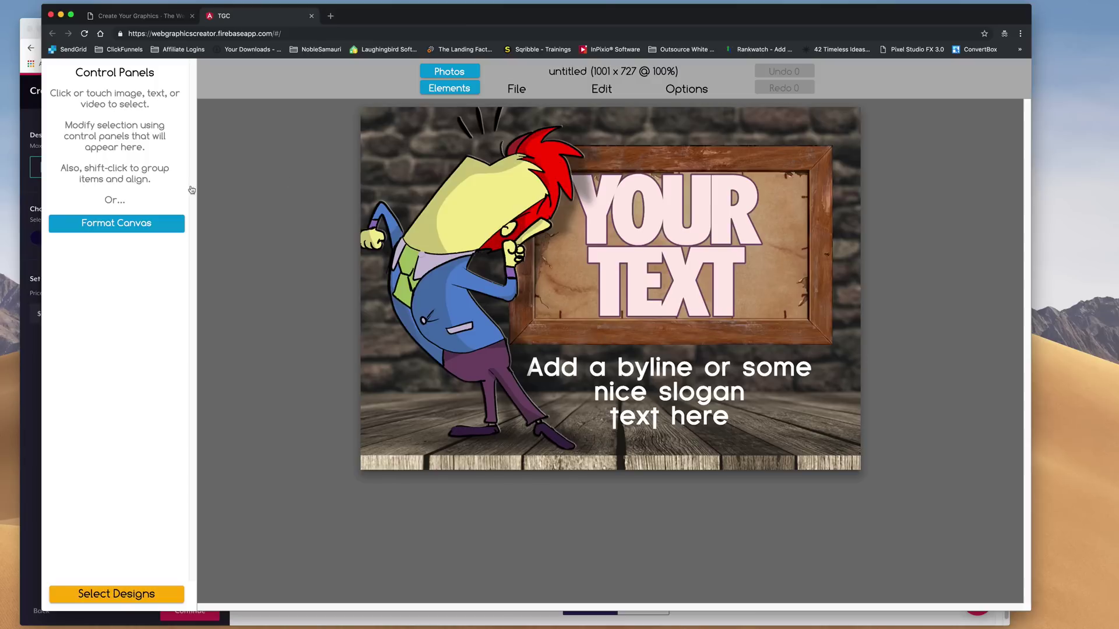
- Resize the canvas to 5000 x 5000 and select the stone-wall background image
click(118, 225)
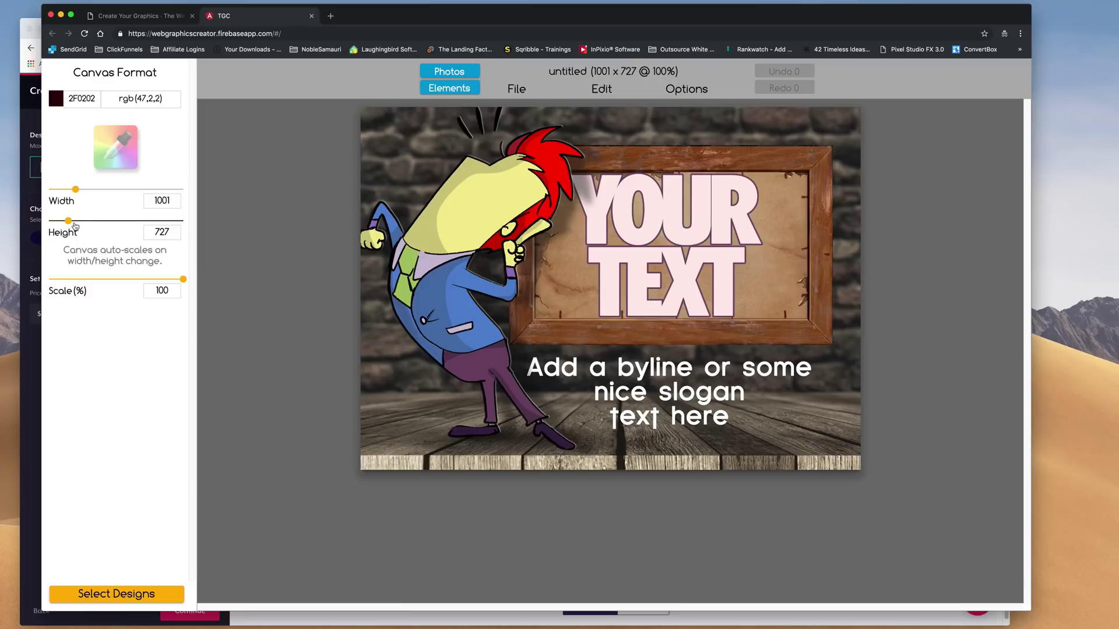
drag(68, 221, 104, 221)
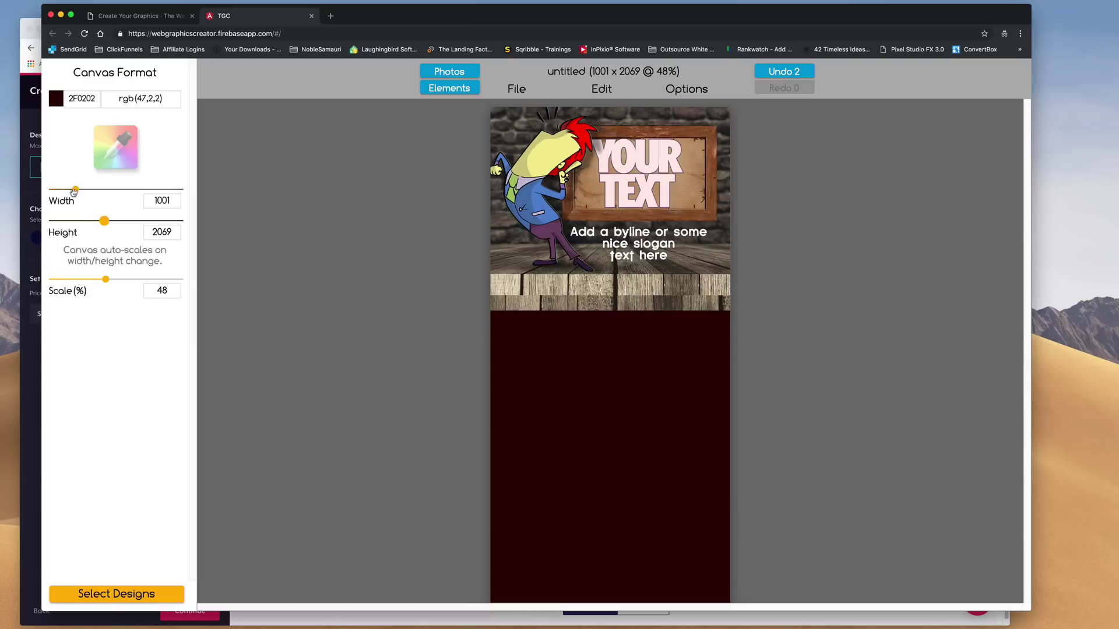
drag(105, 222, 183, 221)
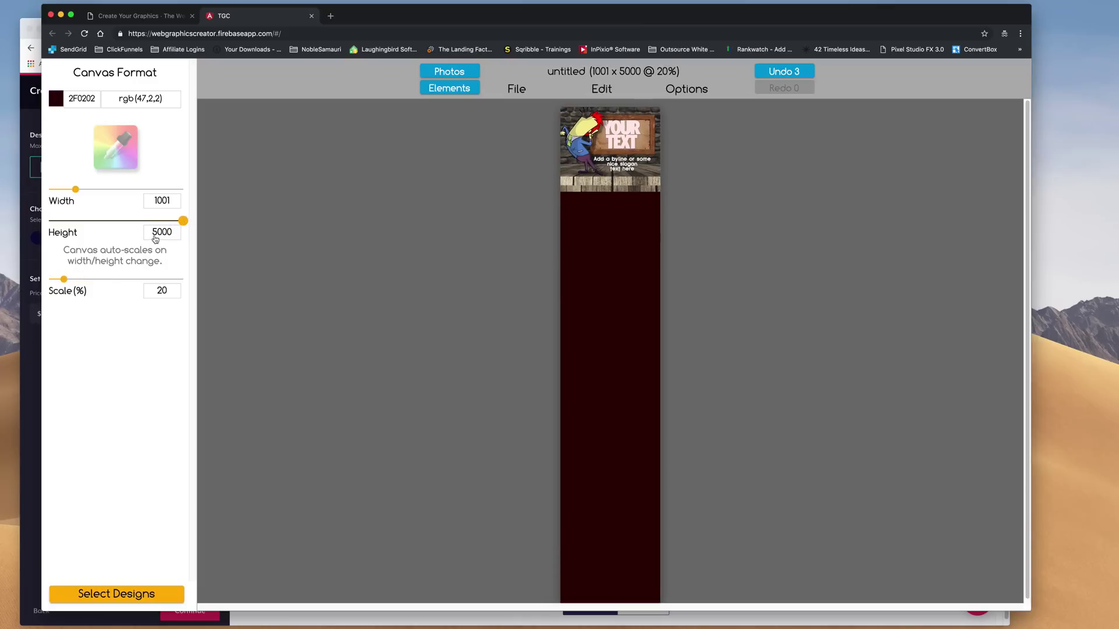
drag(75, 189, 183, 190)
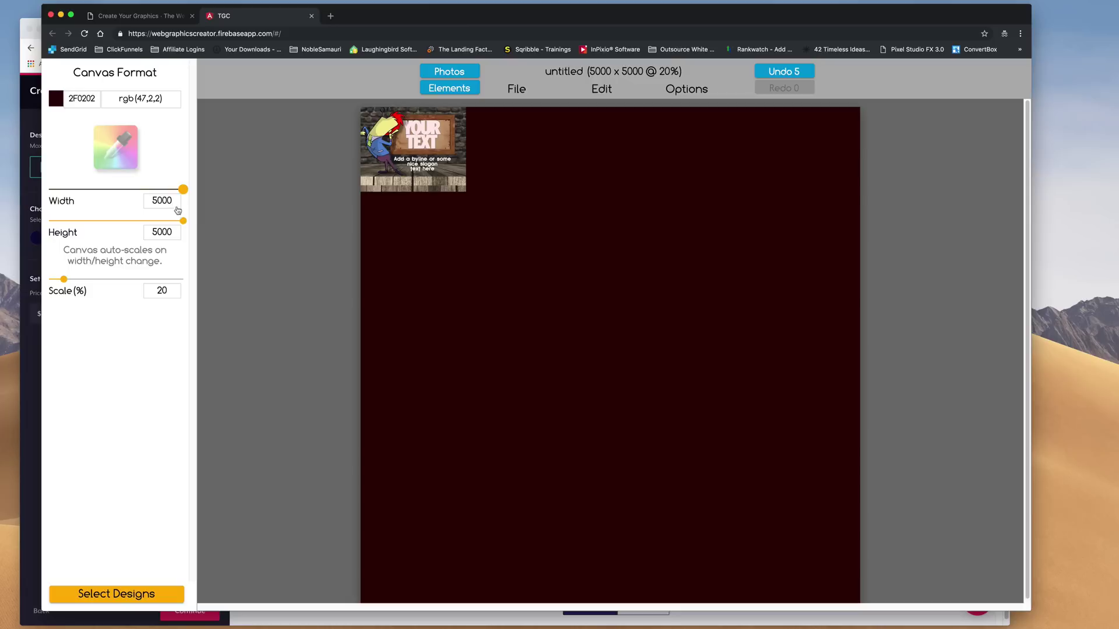
drag(464, 178, 589, 283)
- Delete the stone-wall background, the wooden sign and the 'YOUR TEXT' heading, moving the byline aside
key(Delete)
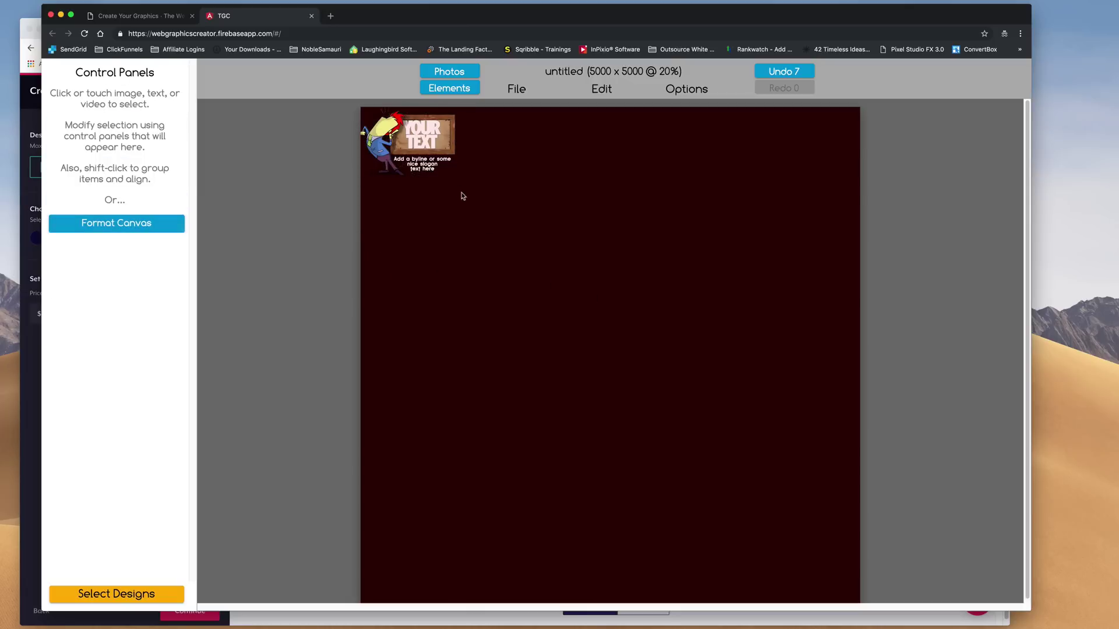
drag(433, 169, 678, 149)
drag(457, 149, 516, 208)
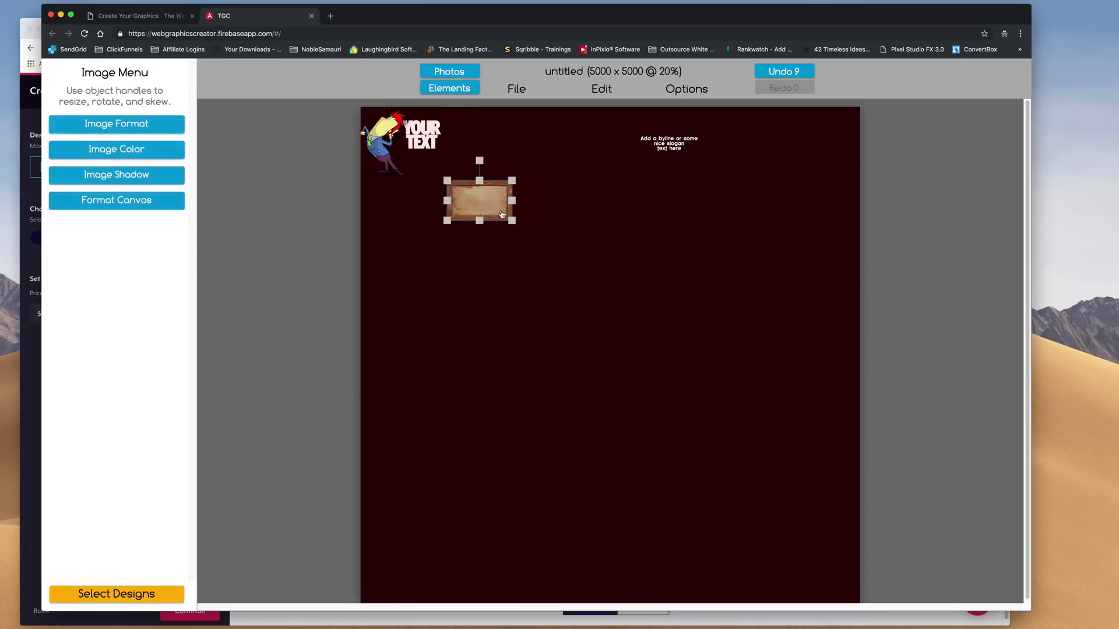
key(Delete)
drag(431, 149, 476, 210)
key(Delete)
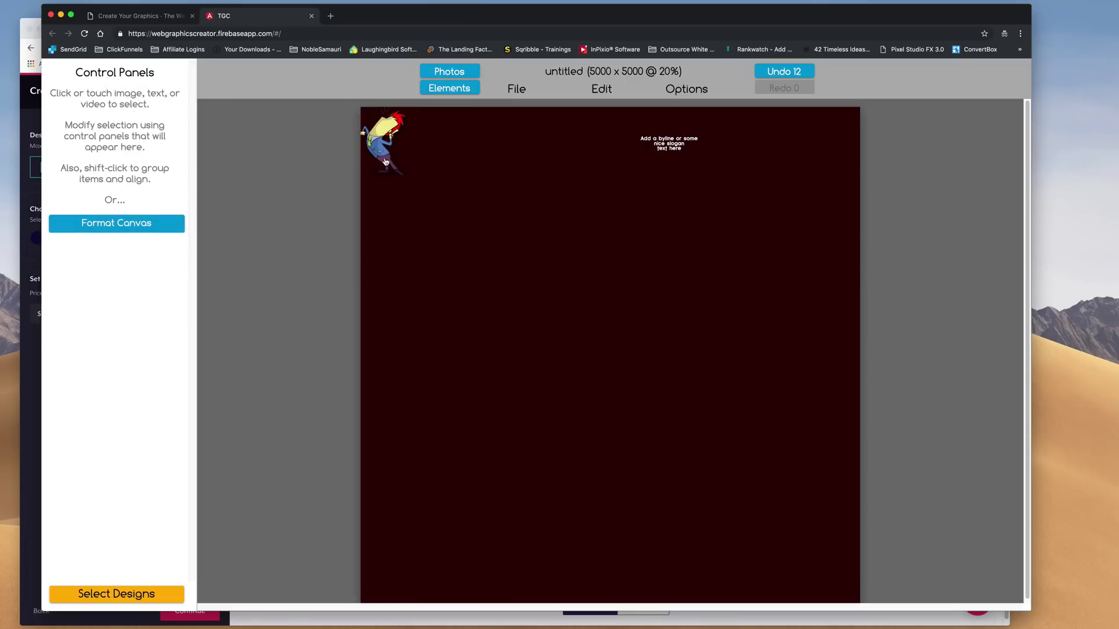
- Reposition the character and scale it up to fill the right side of the canvas
drag(386, 162, 479, 250)
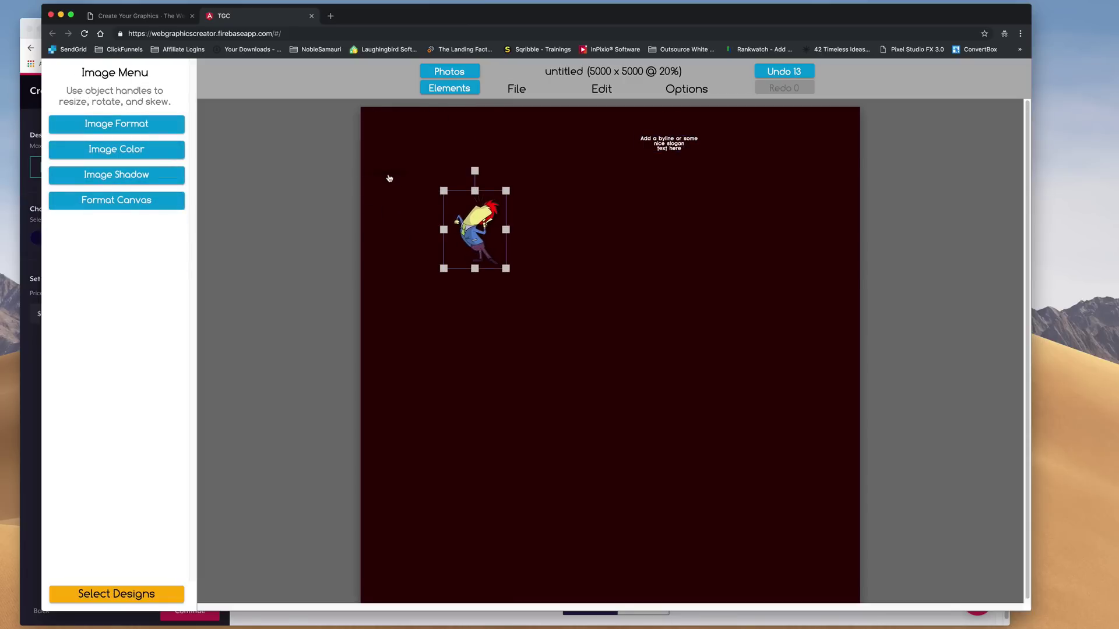
drag(389, 177, 402, 222)
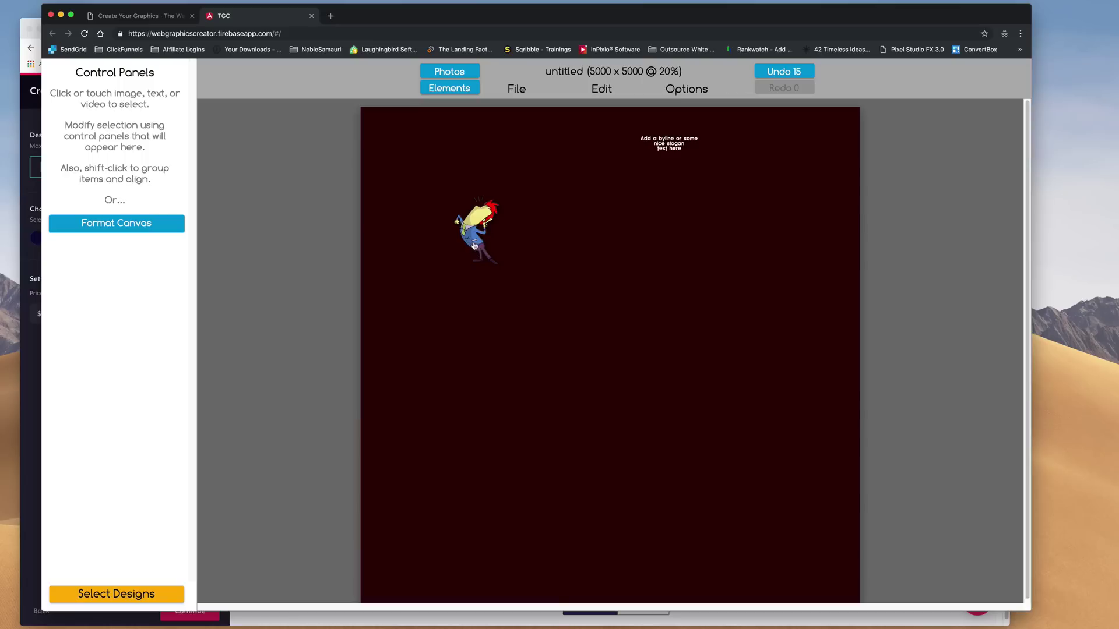
click(475, 246)
drag(496, 252, 768, 583)
drag(588, 449, 652, 452)
- Shift the character right and change the canvas background to white
click(458, 326)
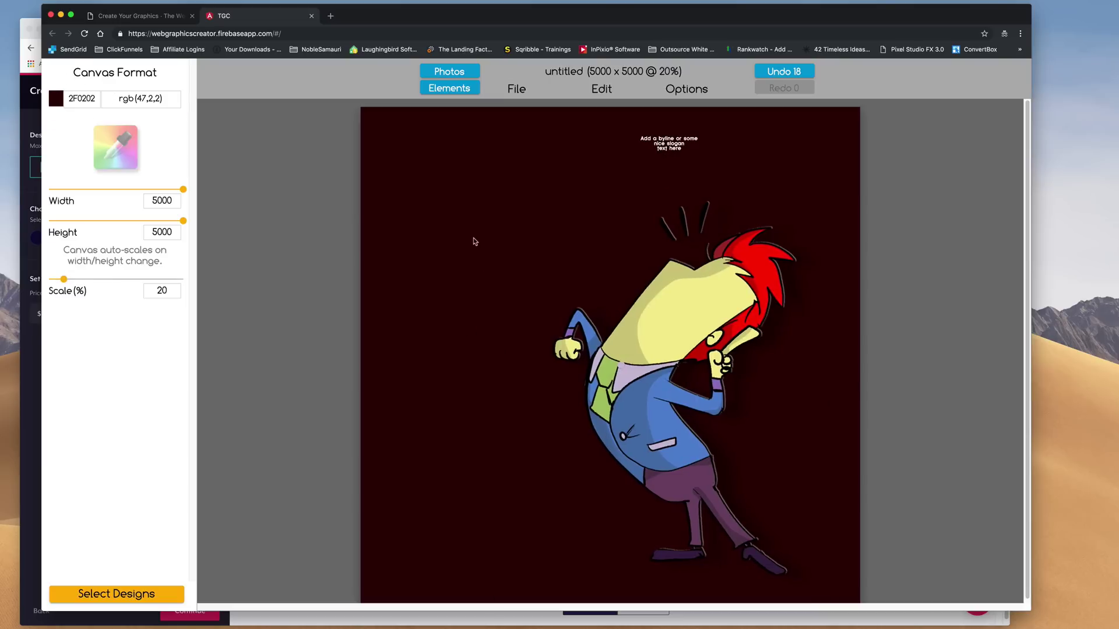
click(57, 100)
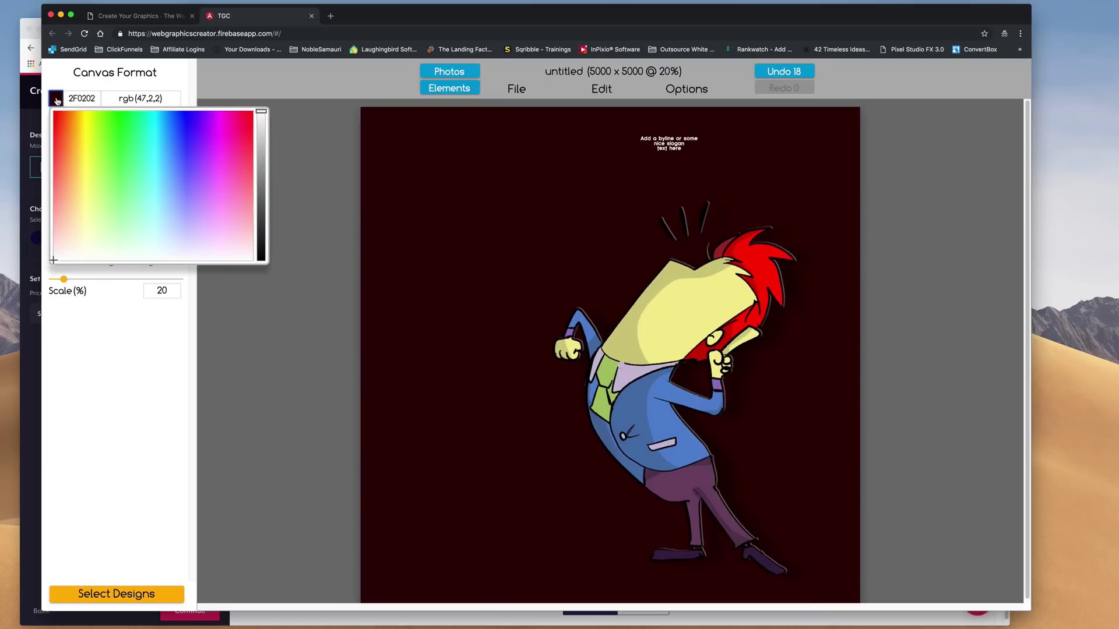
drag(260, 156, 263, 108)
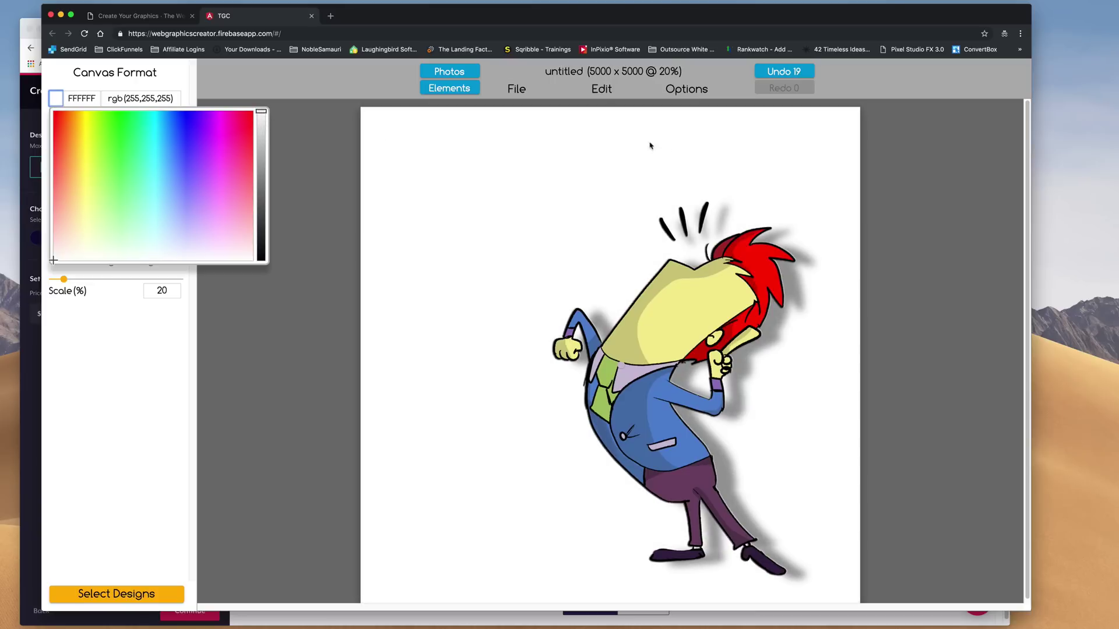
click(705, 146)
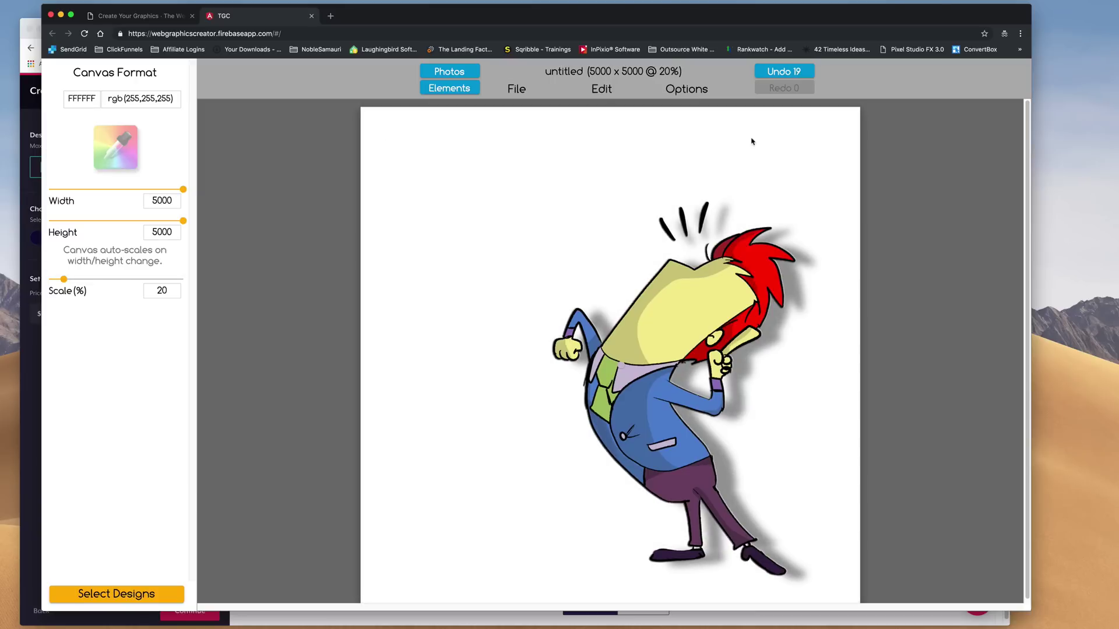
- Color the slogan text jacket blue 4C73AE and enlarge it above the character
double_click(664, 137)
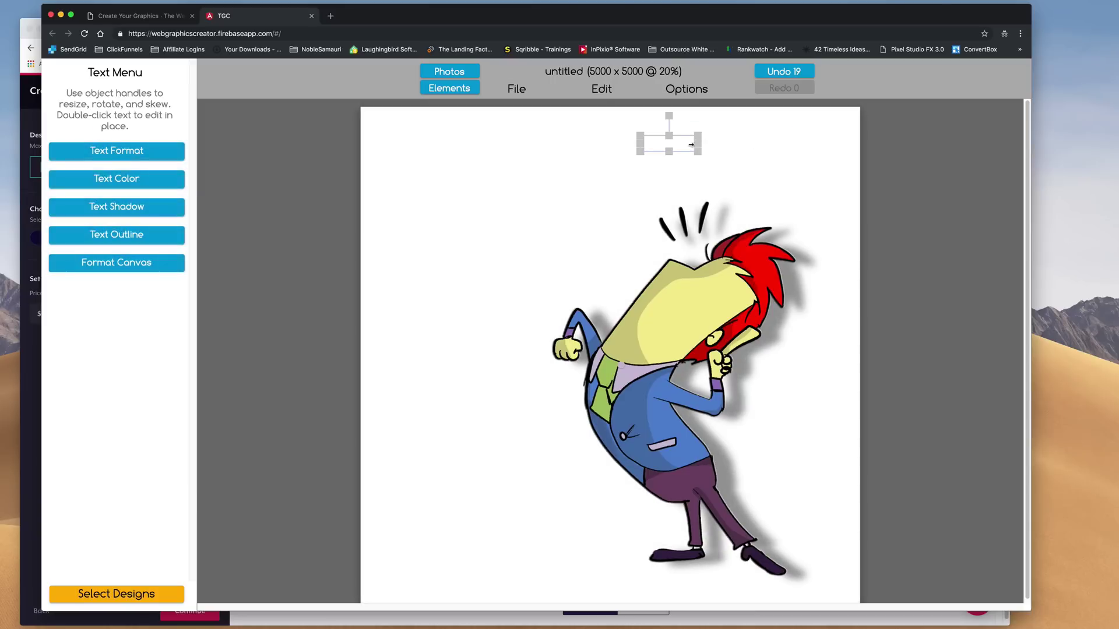
click(114, 178)
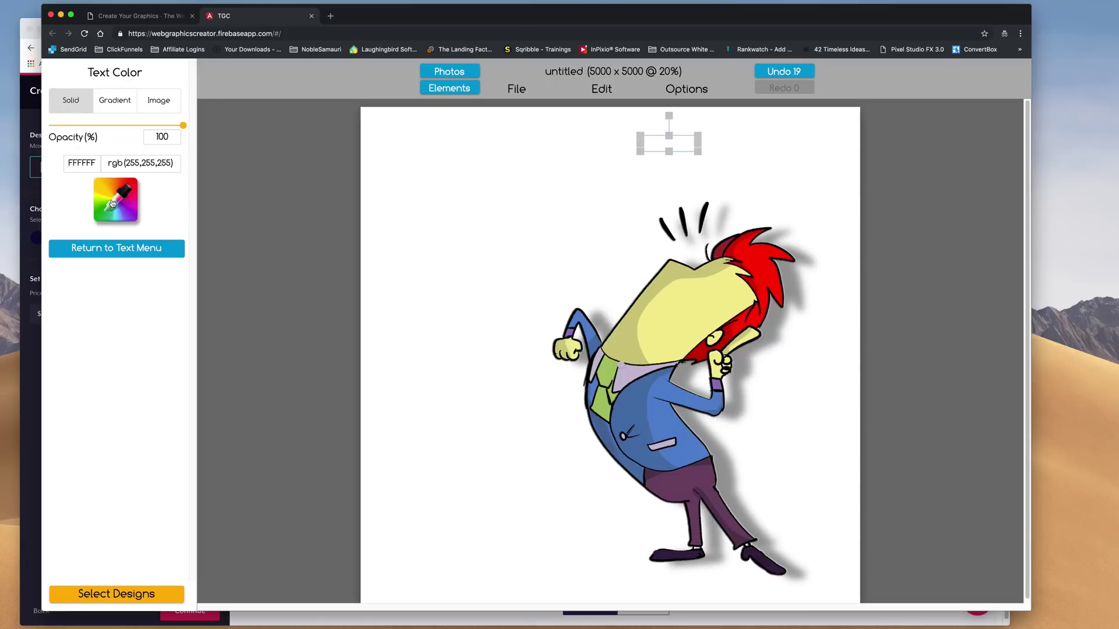
click(635, 403)
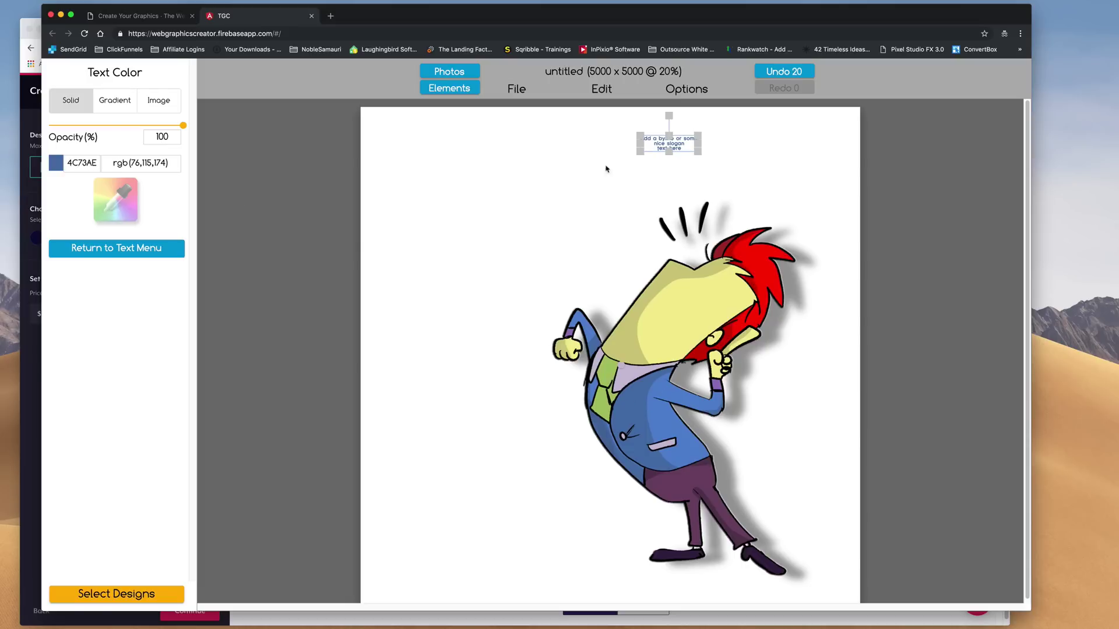
drag(638, 152, 441, 250)
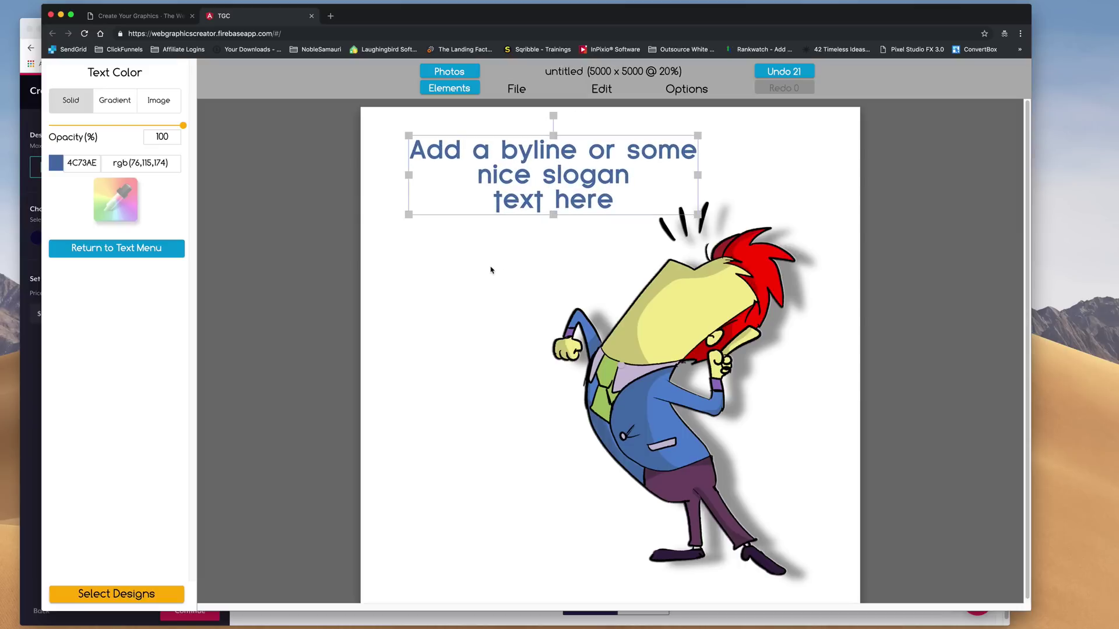
- Search Google for 'funny quotes' in a new Chrome window
key(super+n)
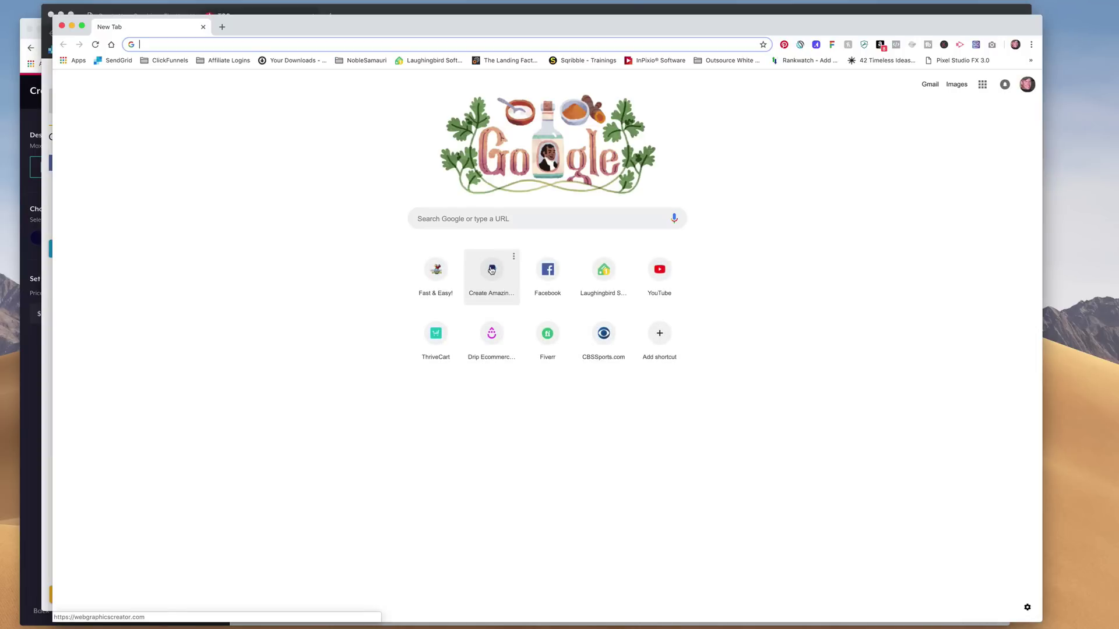
text(funny quo)
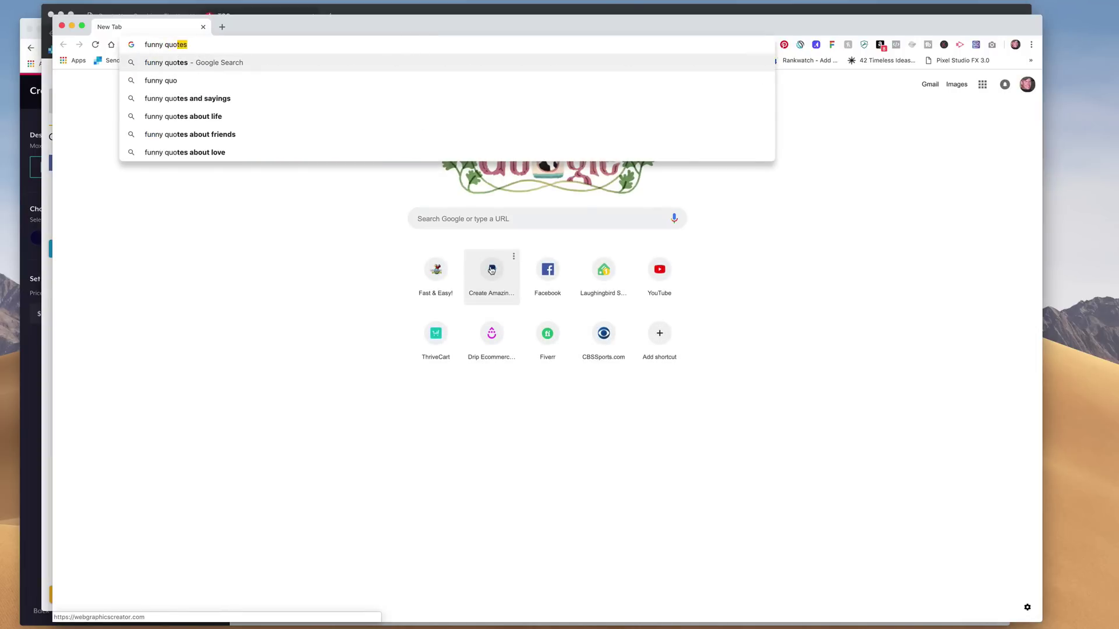
key(Return)
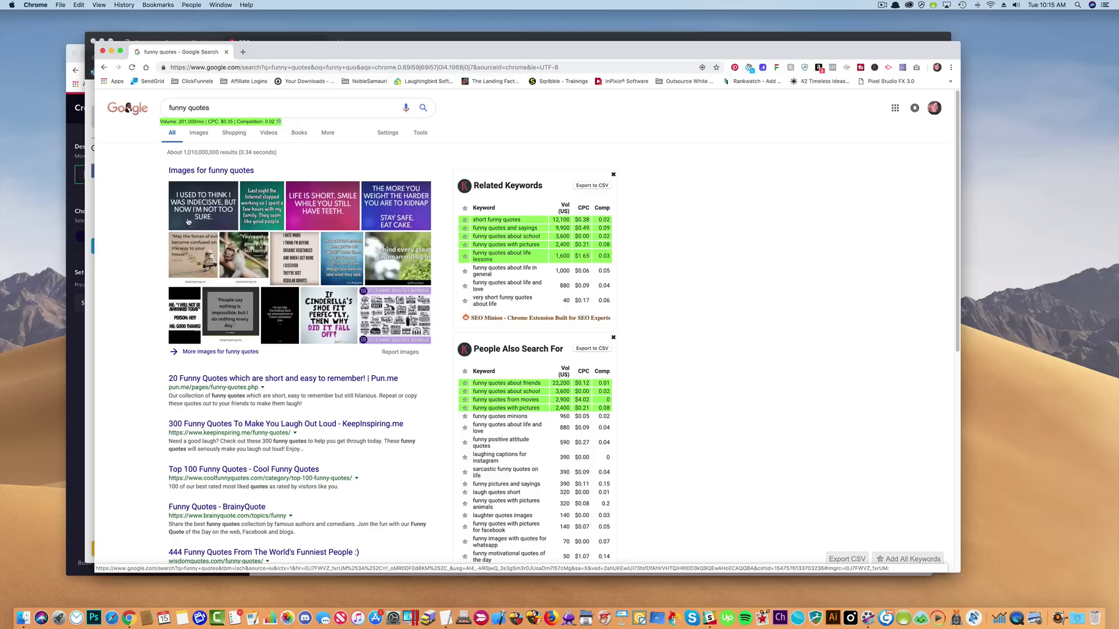
- Replace the slogan text with 'I used to think I was Indecisive, but now I'm not too sure'
click(103, 51)
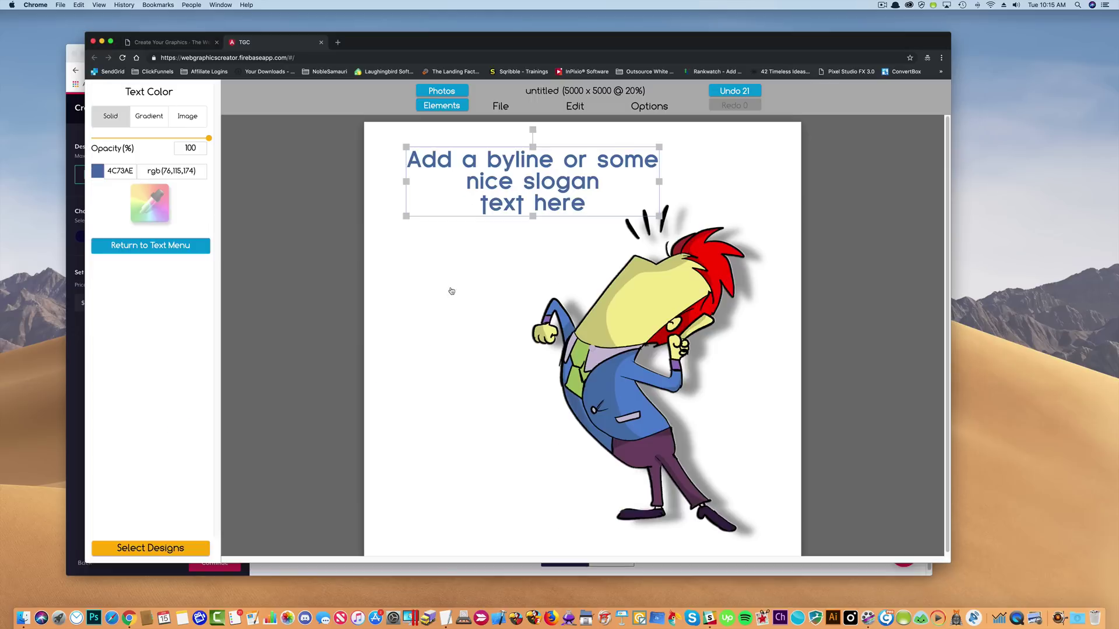
triple_click(528, 189)
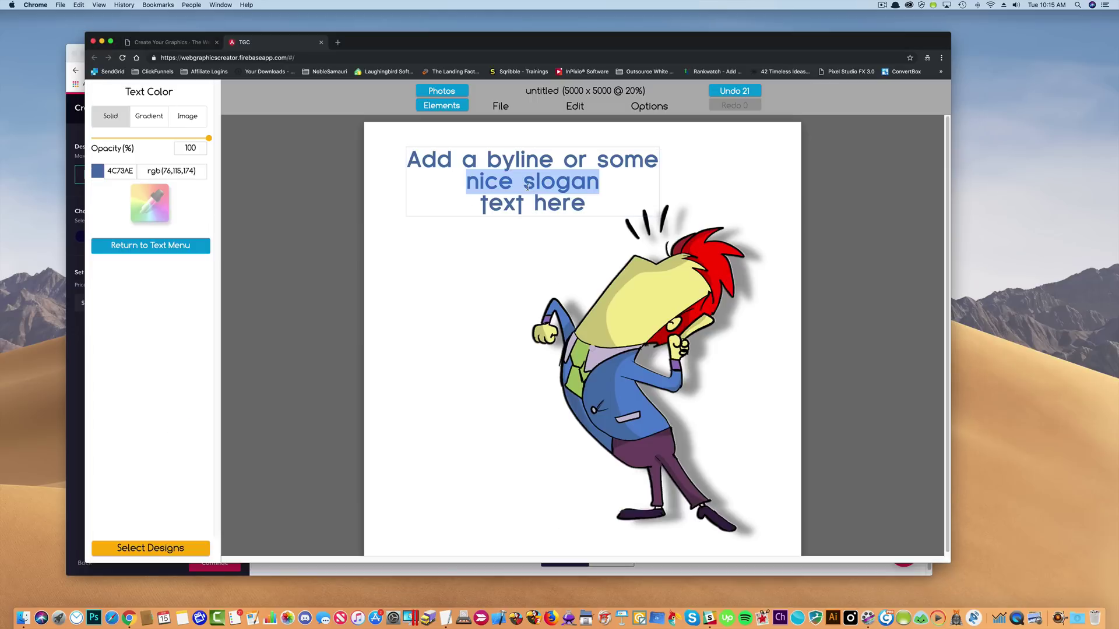
key(super+a)
text(I used)
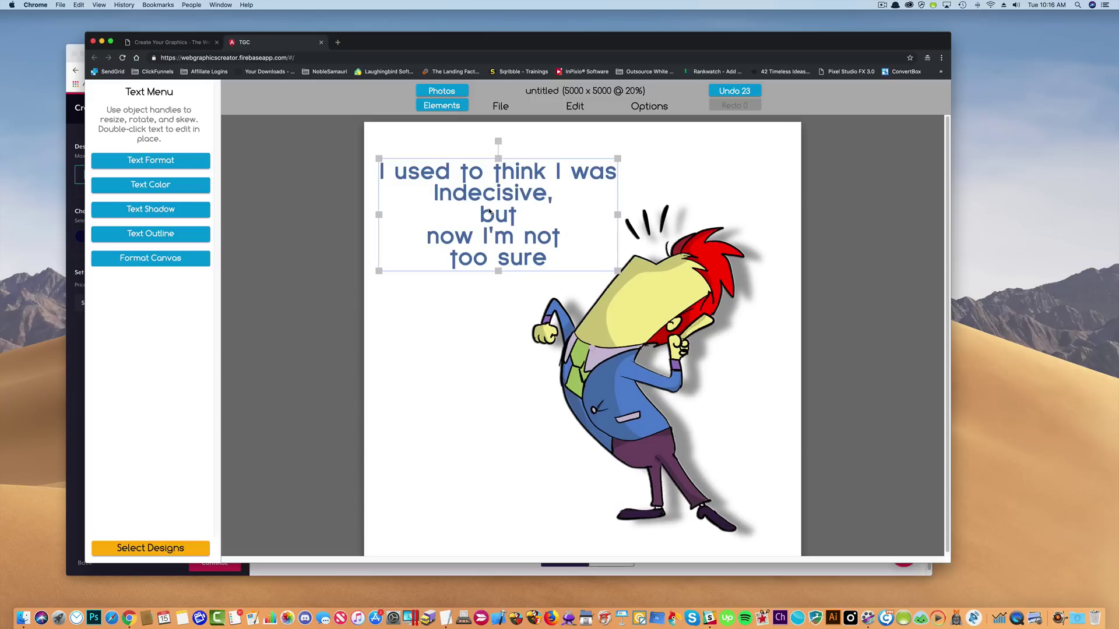
click(166, 160)
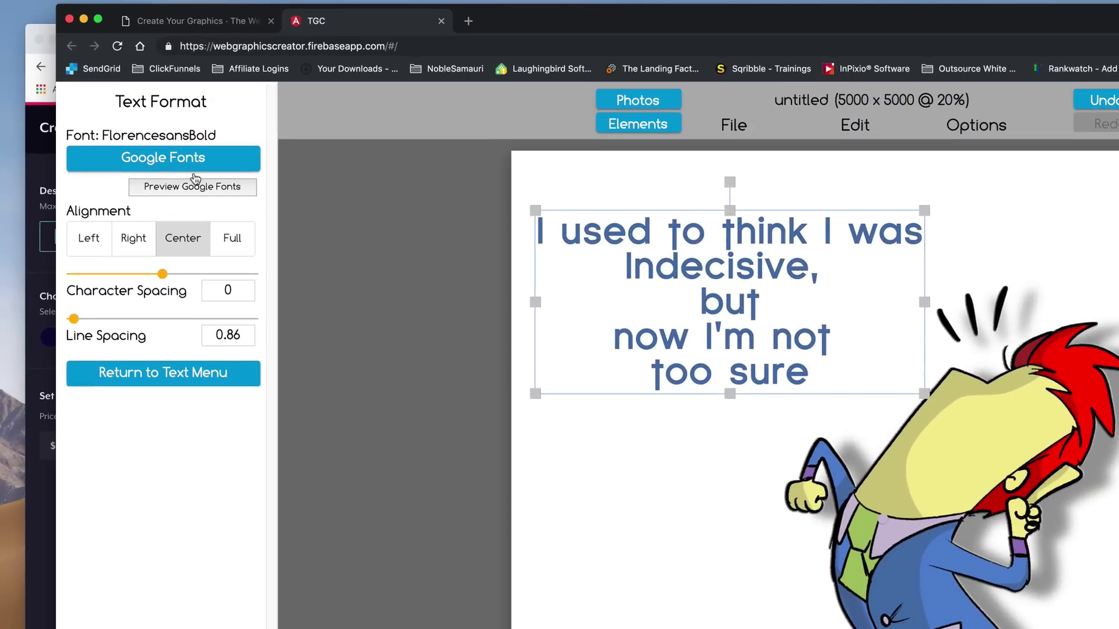
- Preview Google Fonts with Serif, Sans Serif, Handwriting and Monospace unchecked, browsing to Fredoka One
click(198, 187)
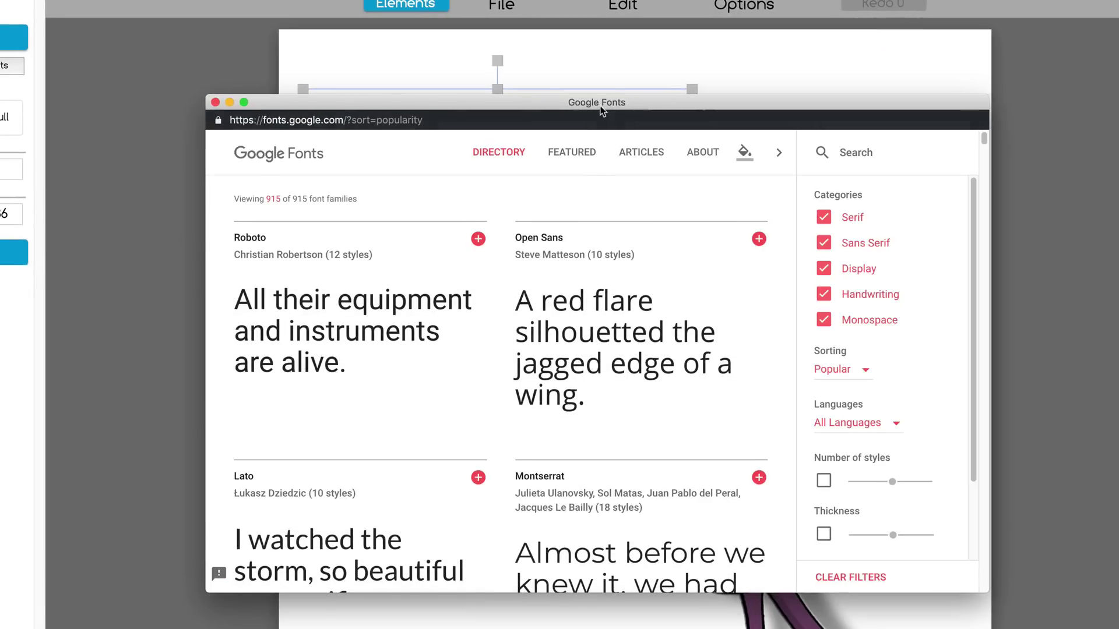
drag(606, 108, 578, 72)
click(797, 183)
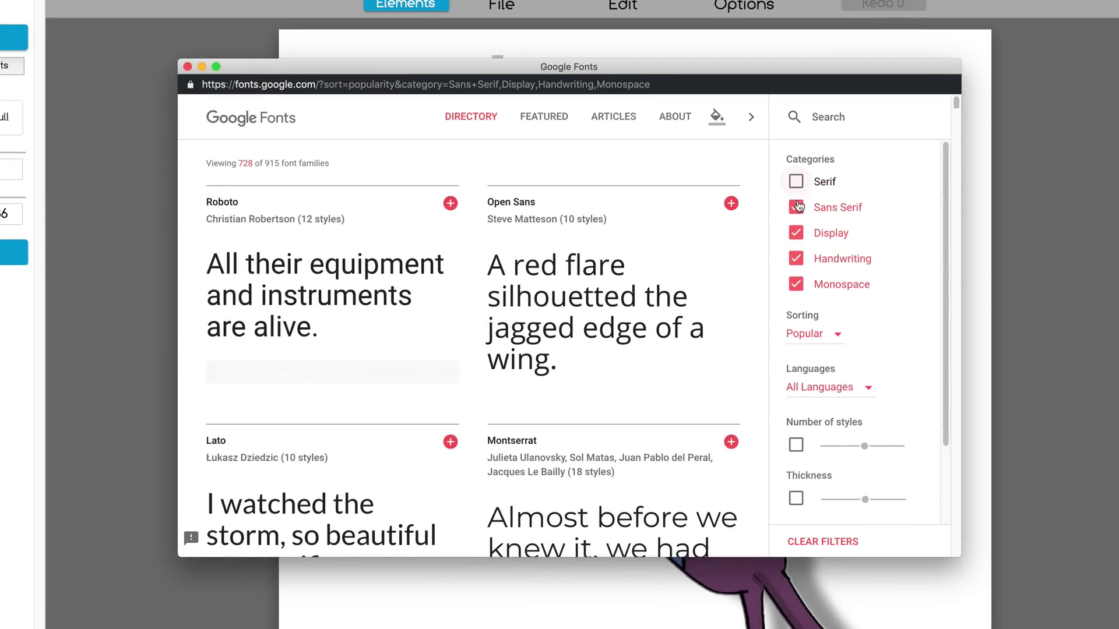
click(796, 208)
click(797, 261)
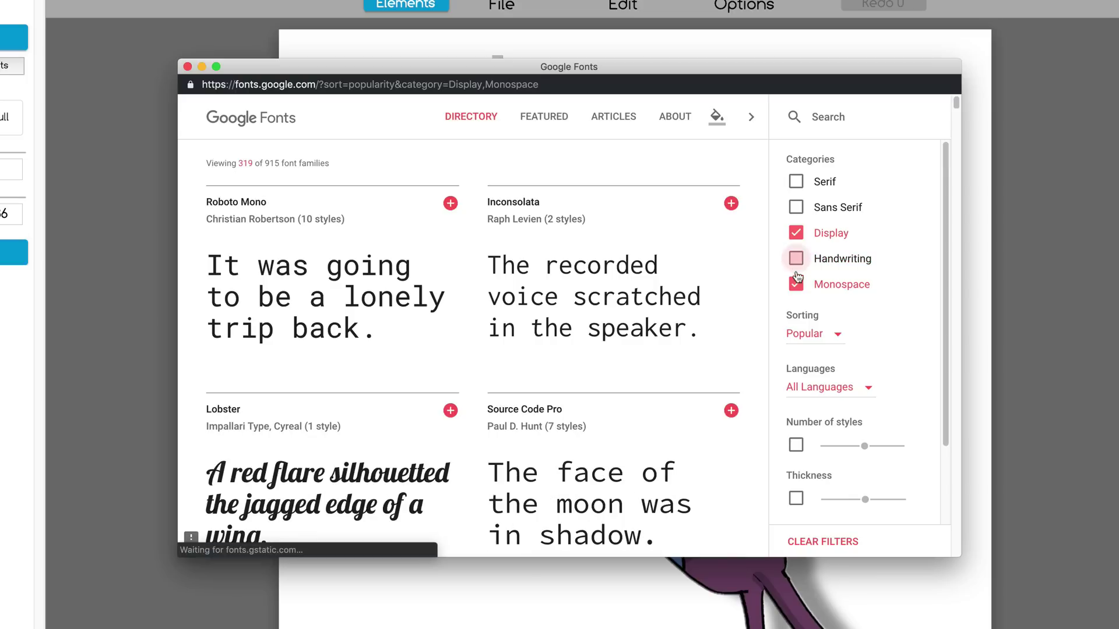
click(796, 286)
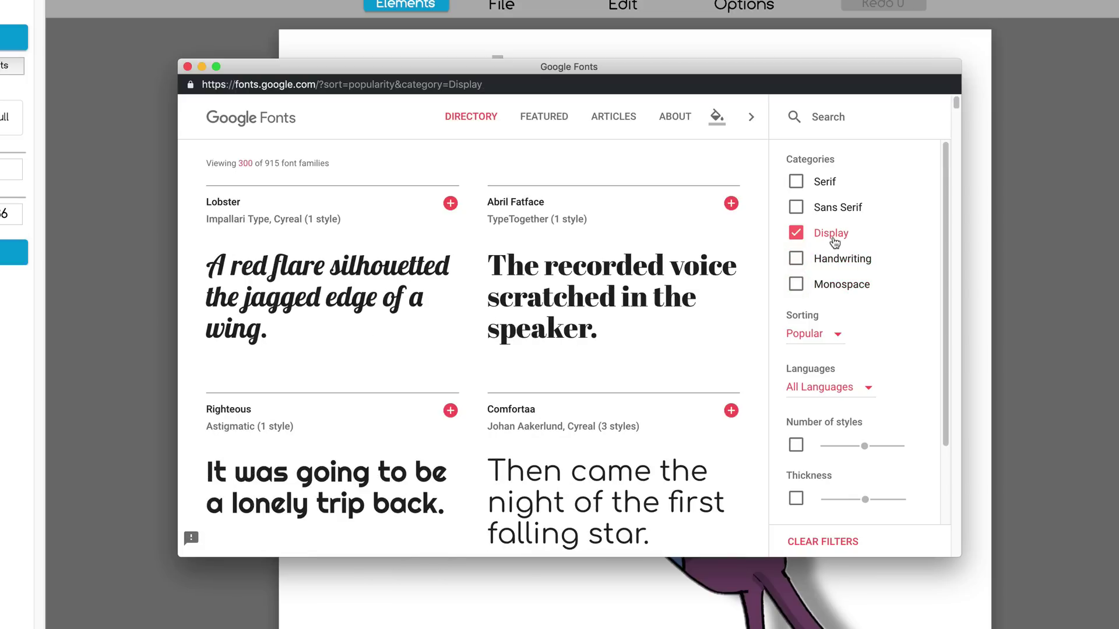
scroll(578, 320, down, 3)
scroll(578, 320, down, 4)
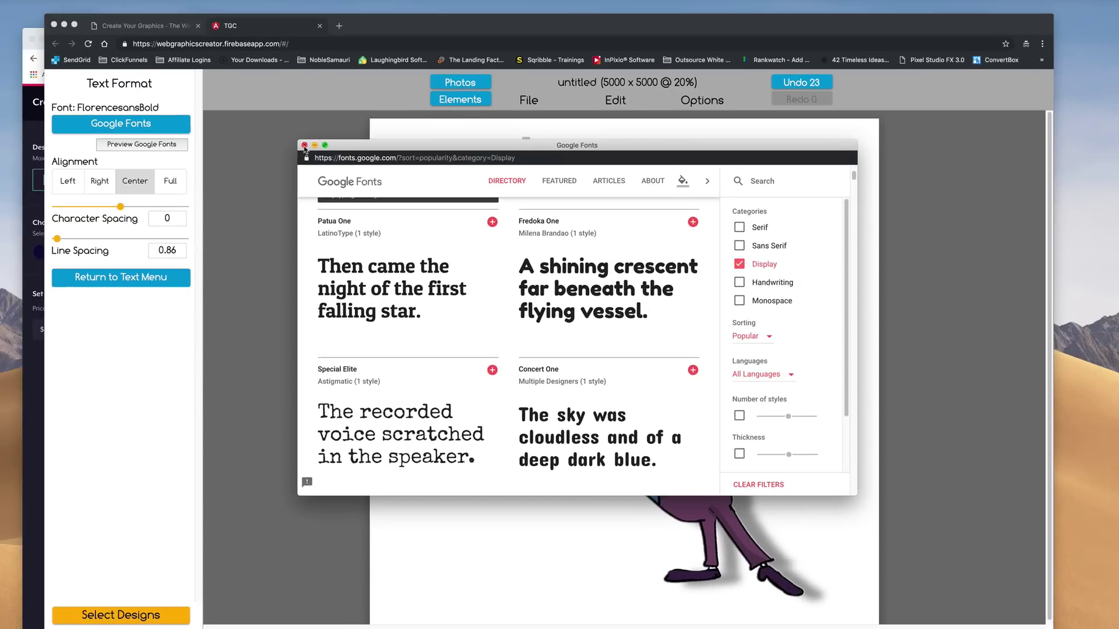
- Apply Fredoka One to the quote and stretch it across the top of the canvas
click(187, 67)
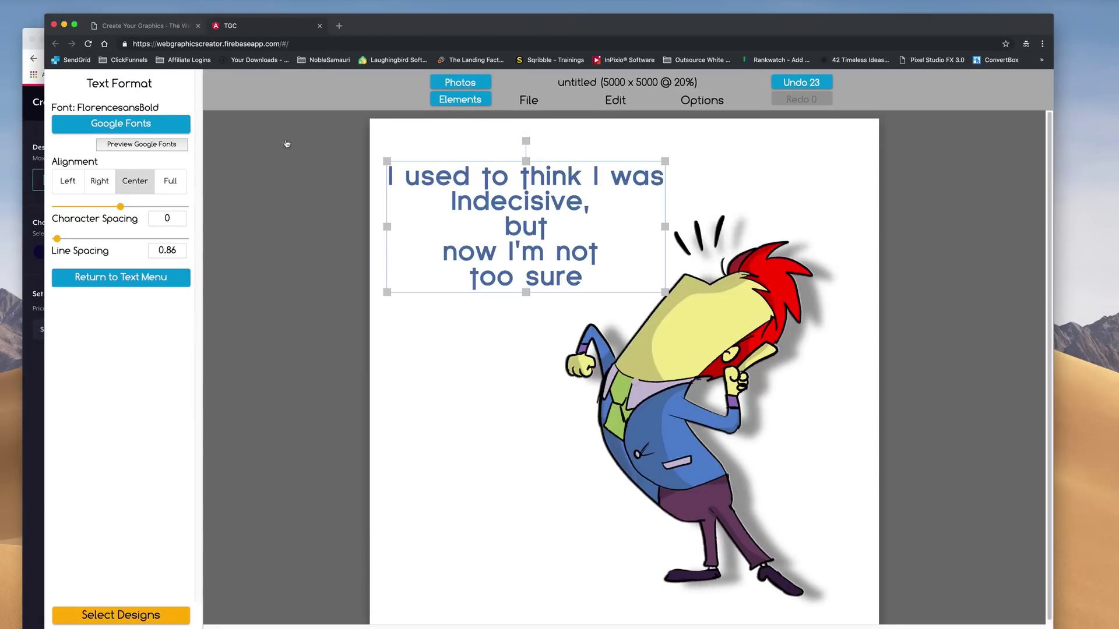
click(113, 124)
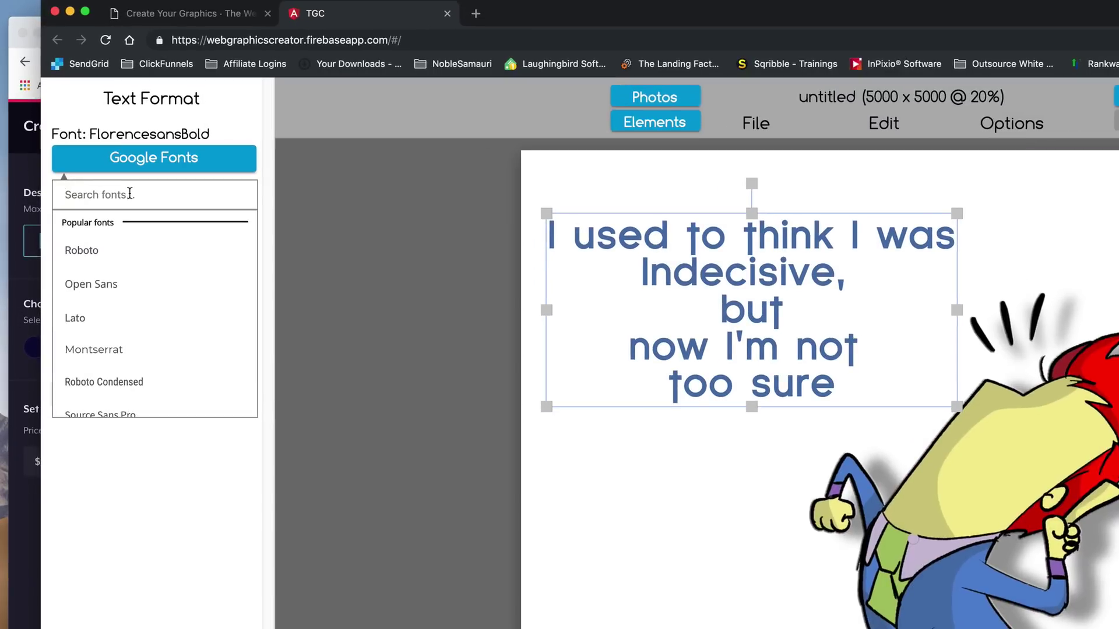
text(Fredo)
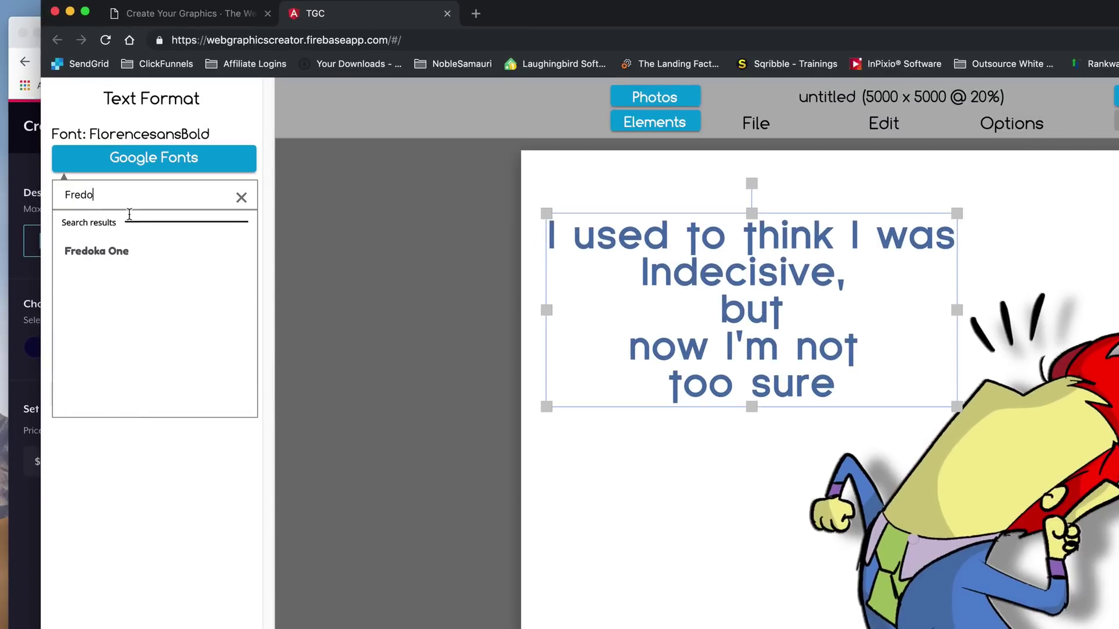
click(97, 255)
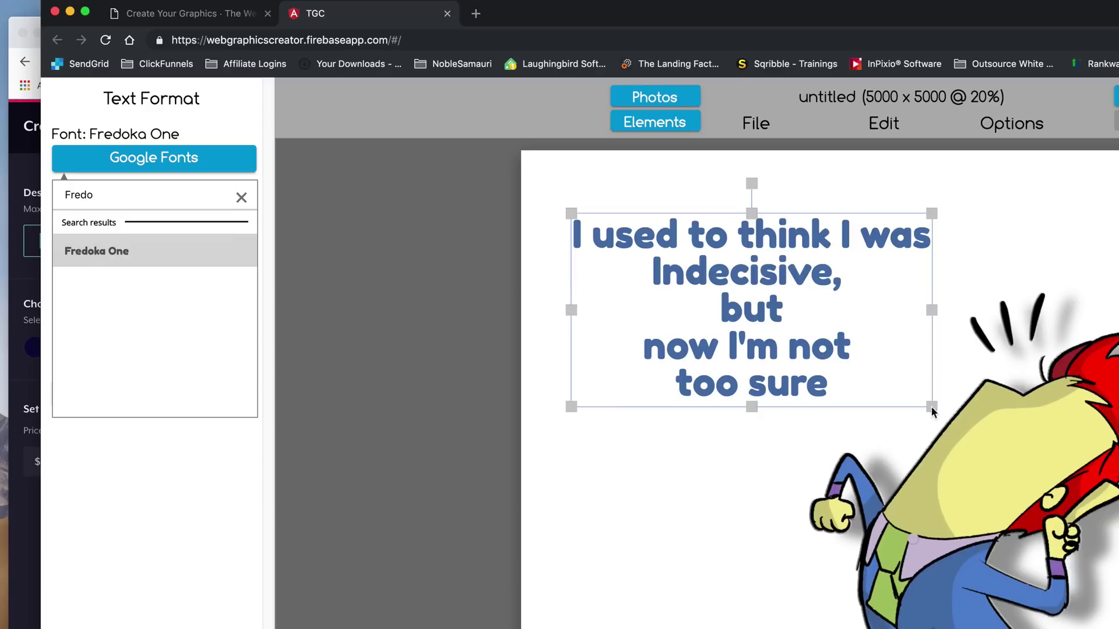
drag(929, 407, 1118, 563)
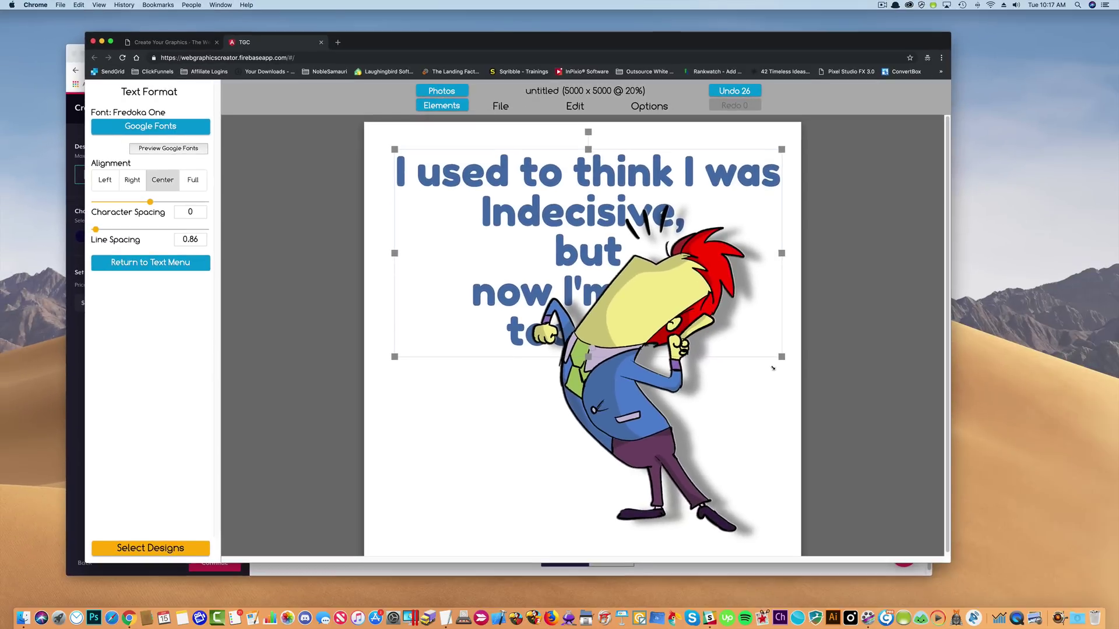
- Shrink the cartoon character and move it to the lower right, below the quote
drag(773, 368, 773, 369)
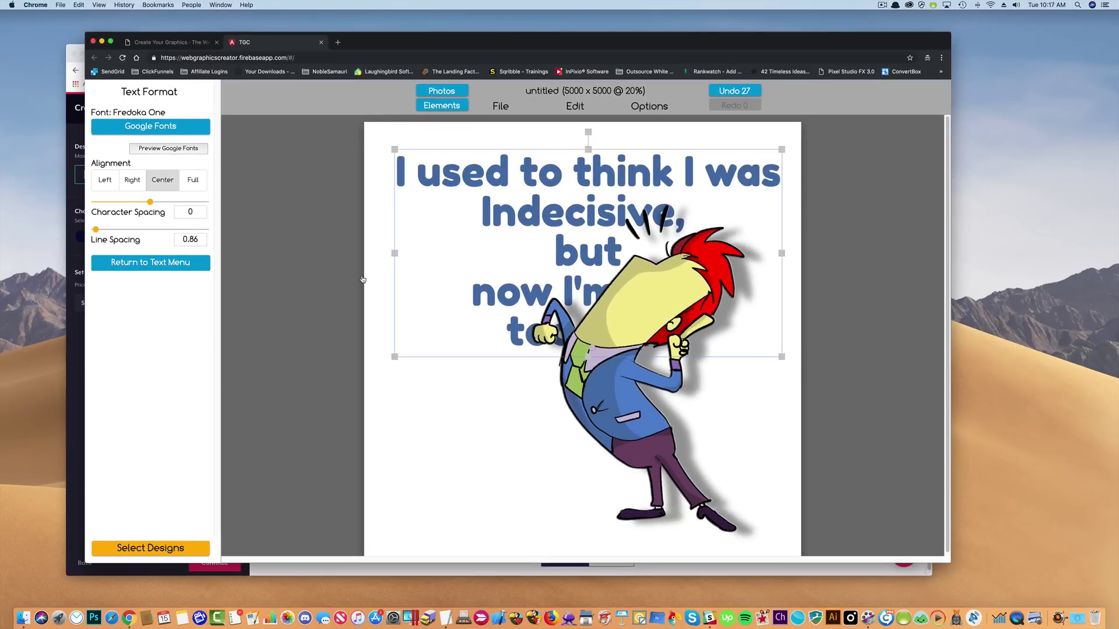
click(641, 293)
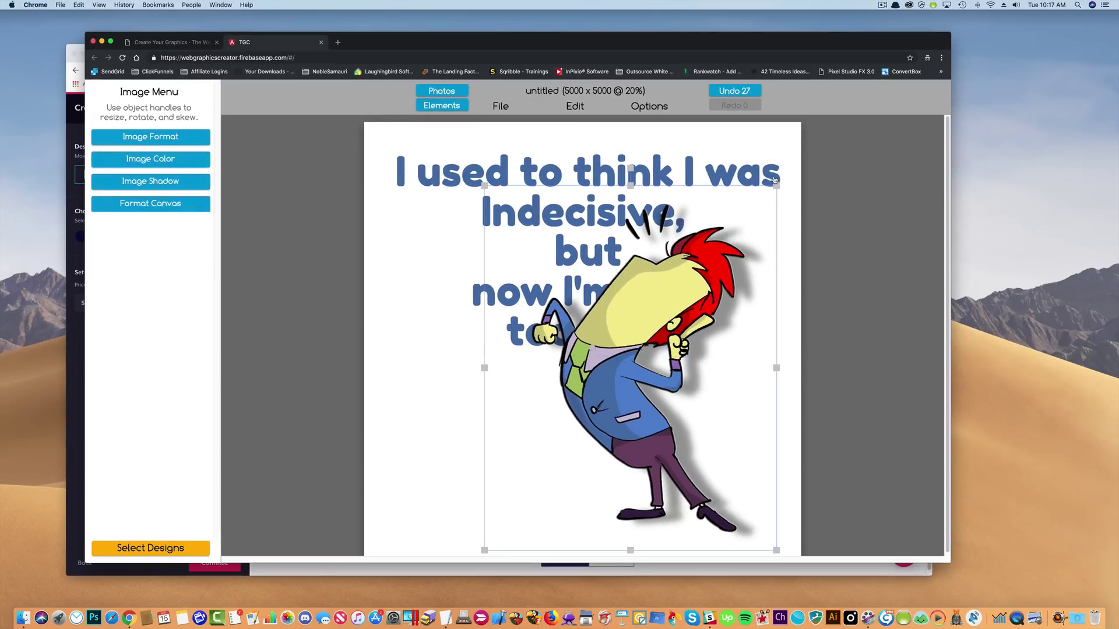
drag(777, 185, 674, 313)
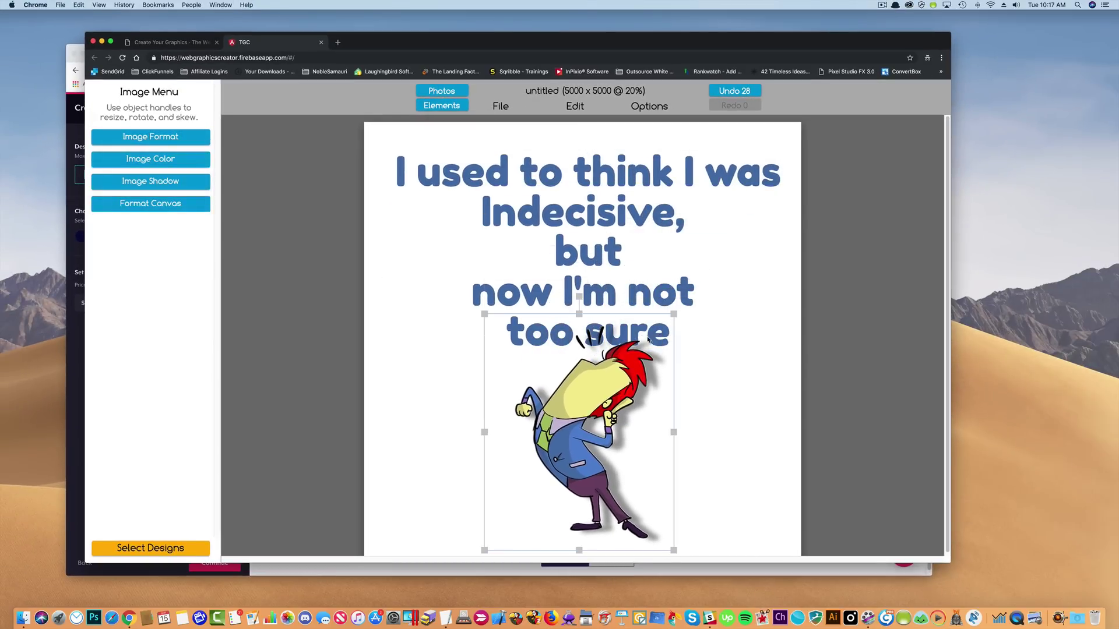
drag(572, 397, 661, 361)
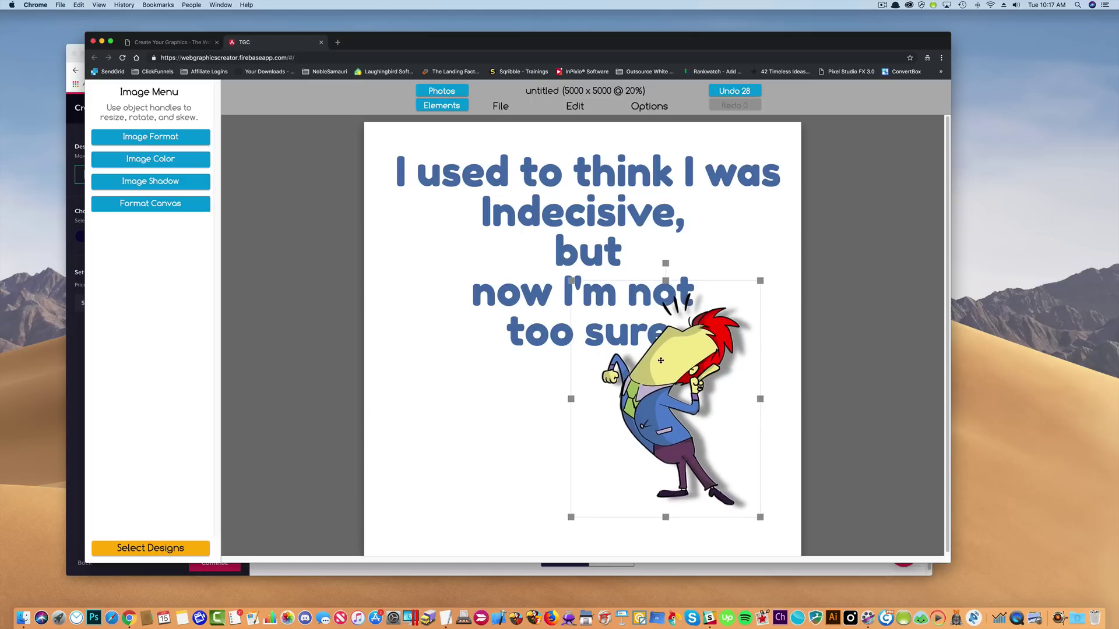
click(401, 177)
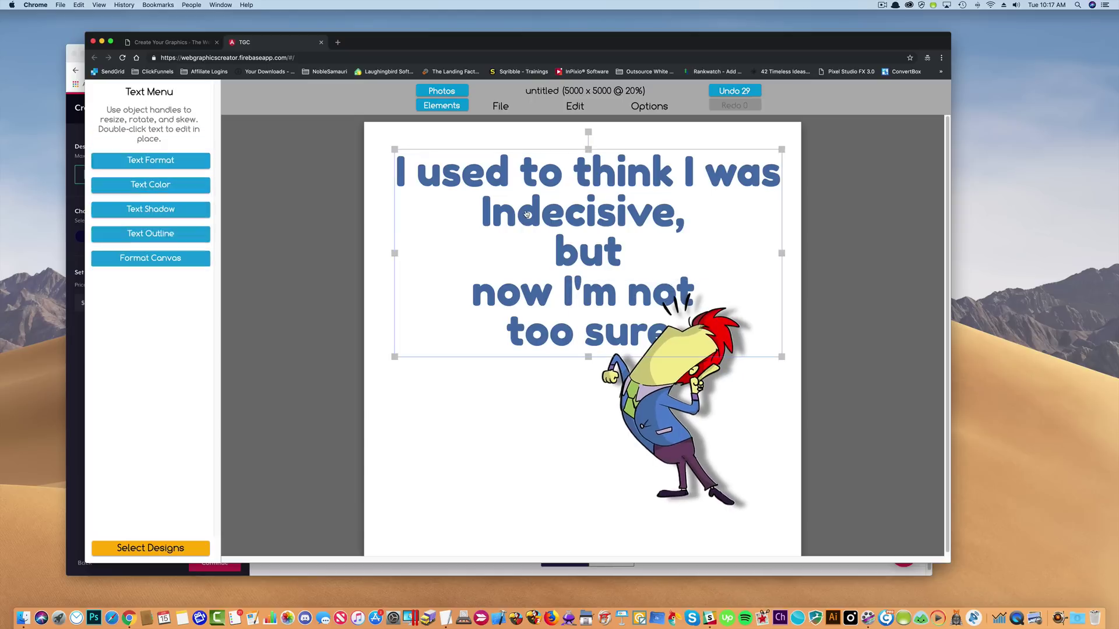
- Give the quote text a white (FFFFFF) outline
click(153, 234)
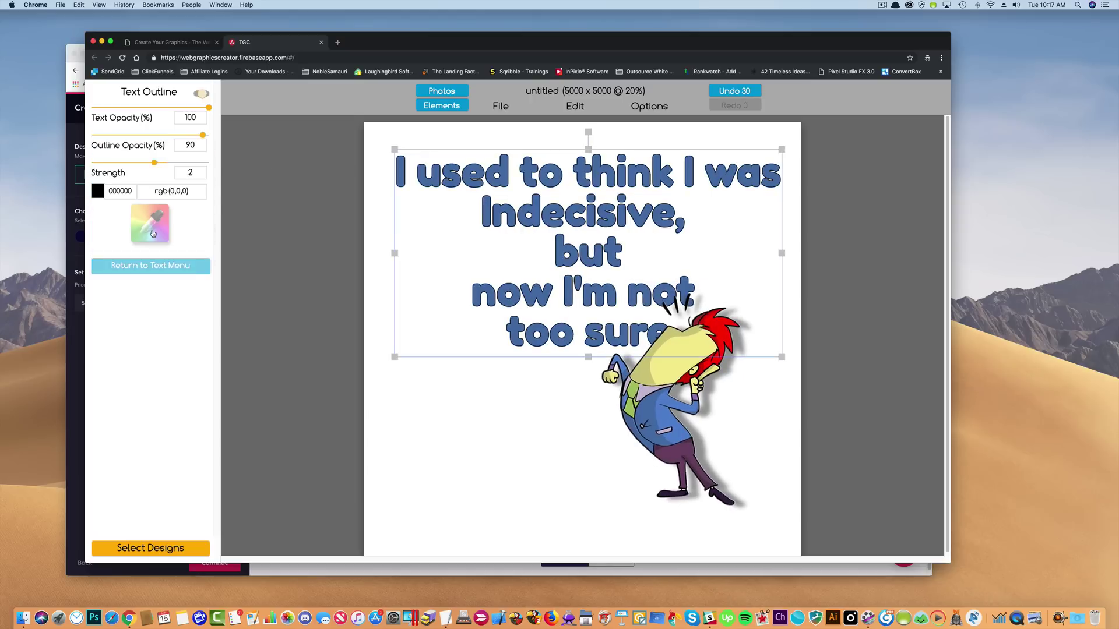
click(97, 192)
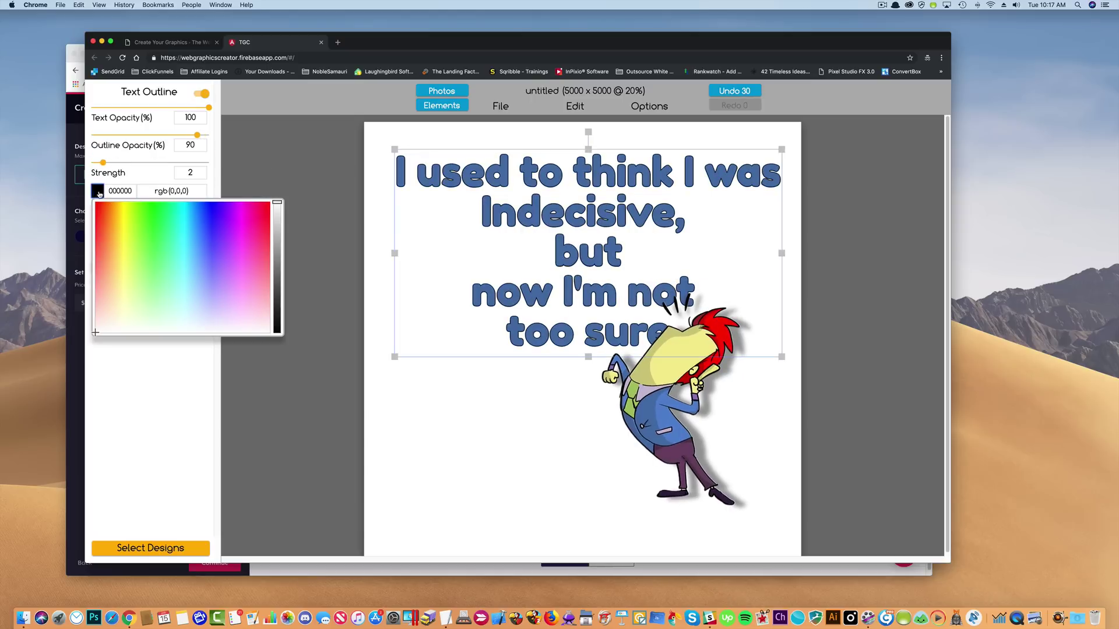
drag(281, 245, 278, 202)
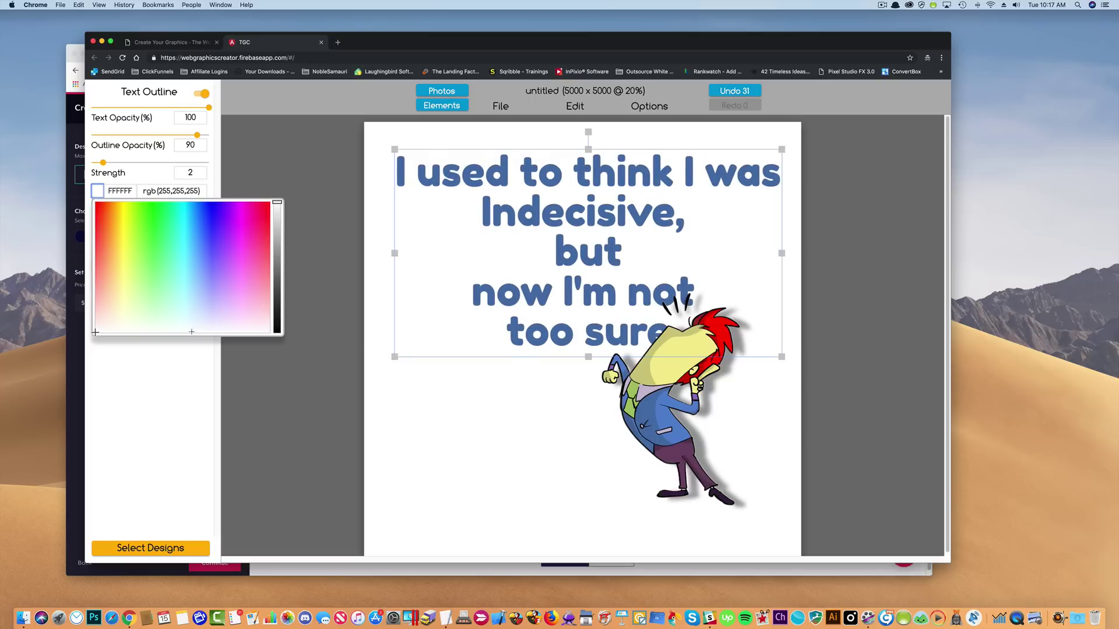
click(172, 357)
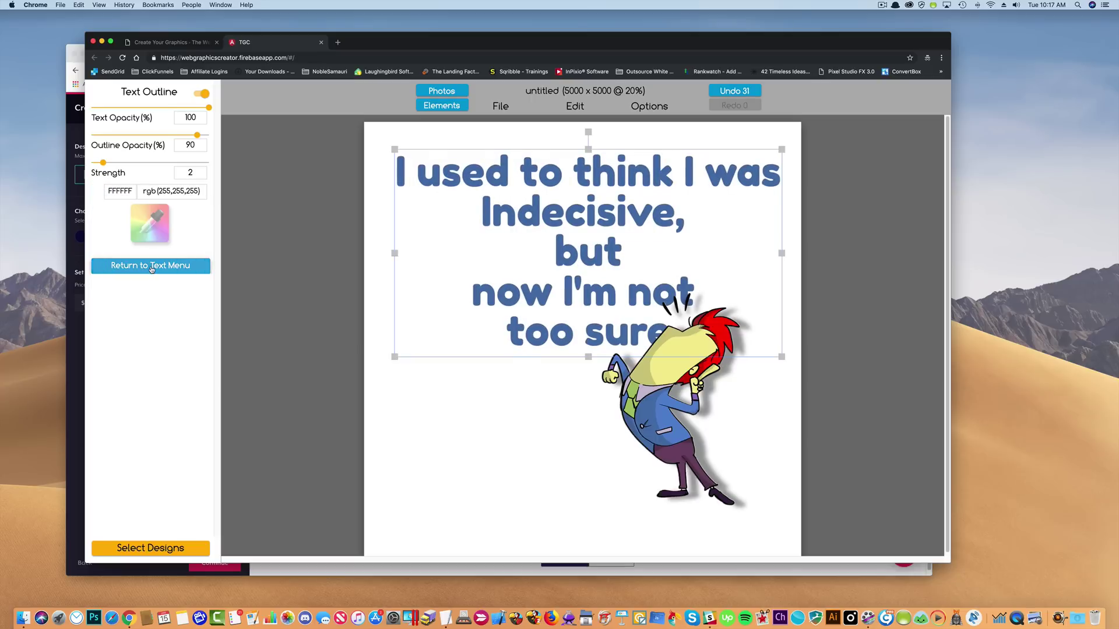
- Add a black drop shadow to the quote with a shorter distance and opacity lowered to 22%
click(151, 269)
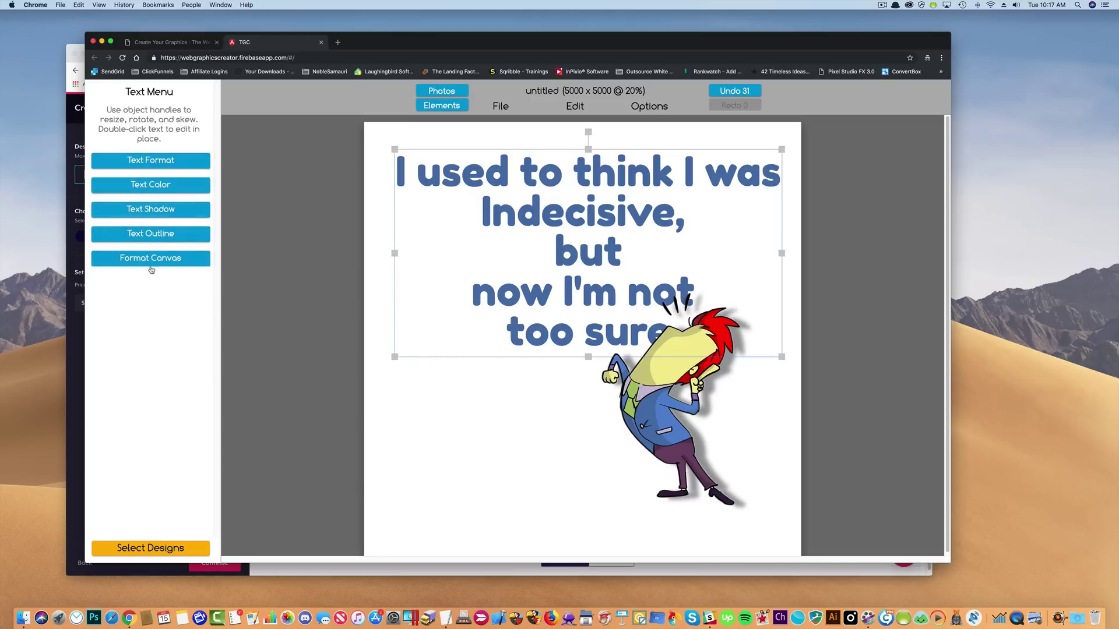
click(143, 208)
drag(113, 235, 102, 236)
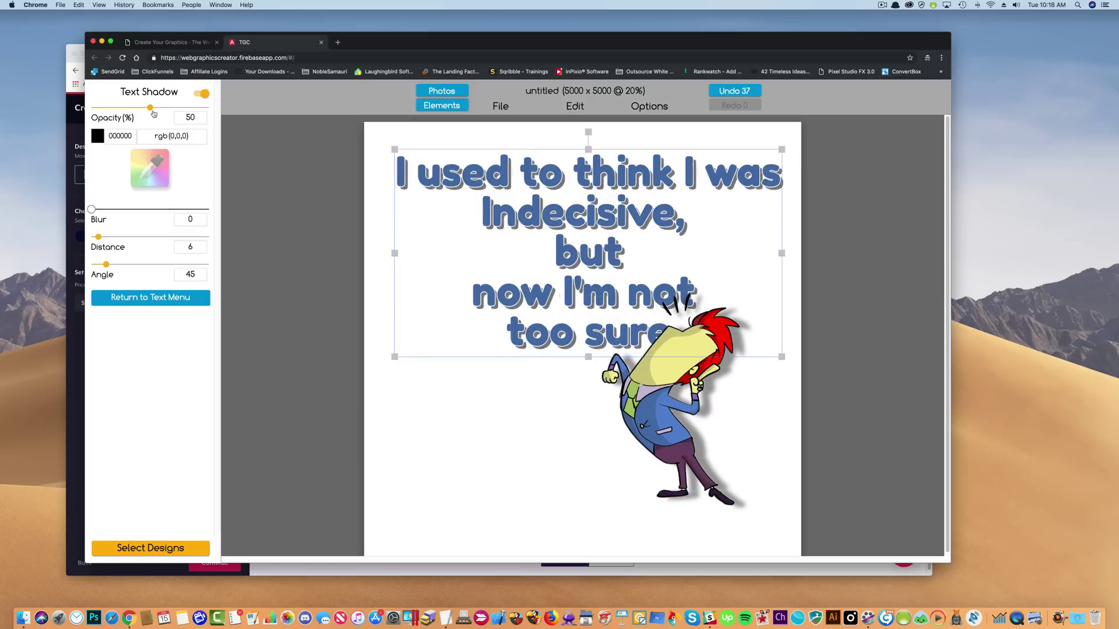
drag(149, 107, 116, 107)
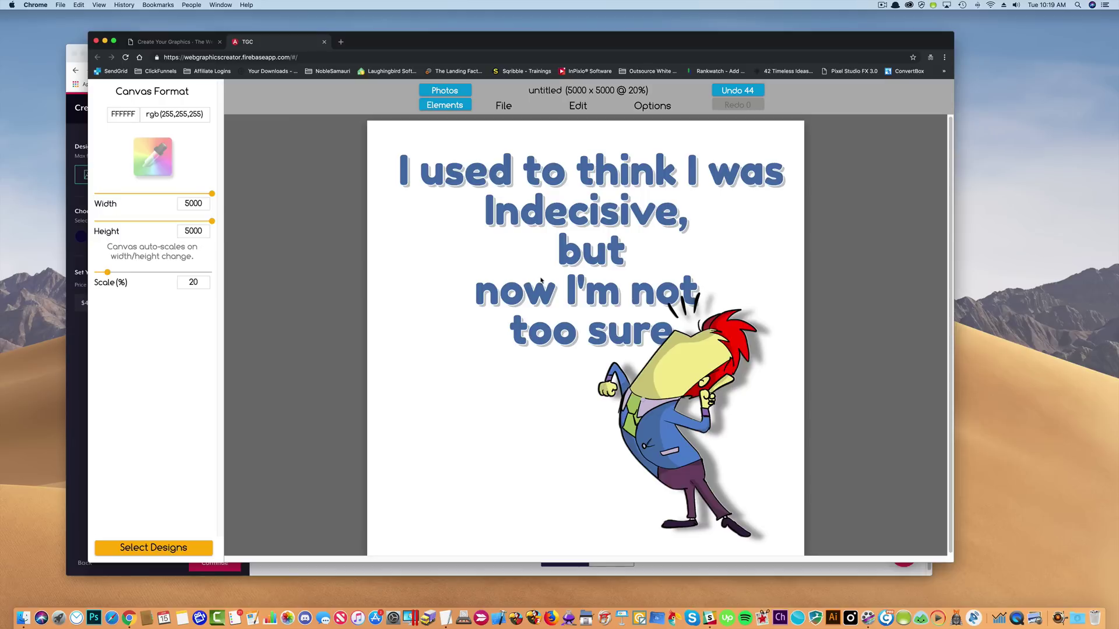
- Use File > Download Image to save a transparent PNG named 'indecisive'
click(499, 109)
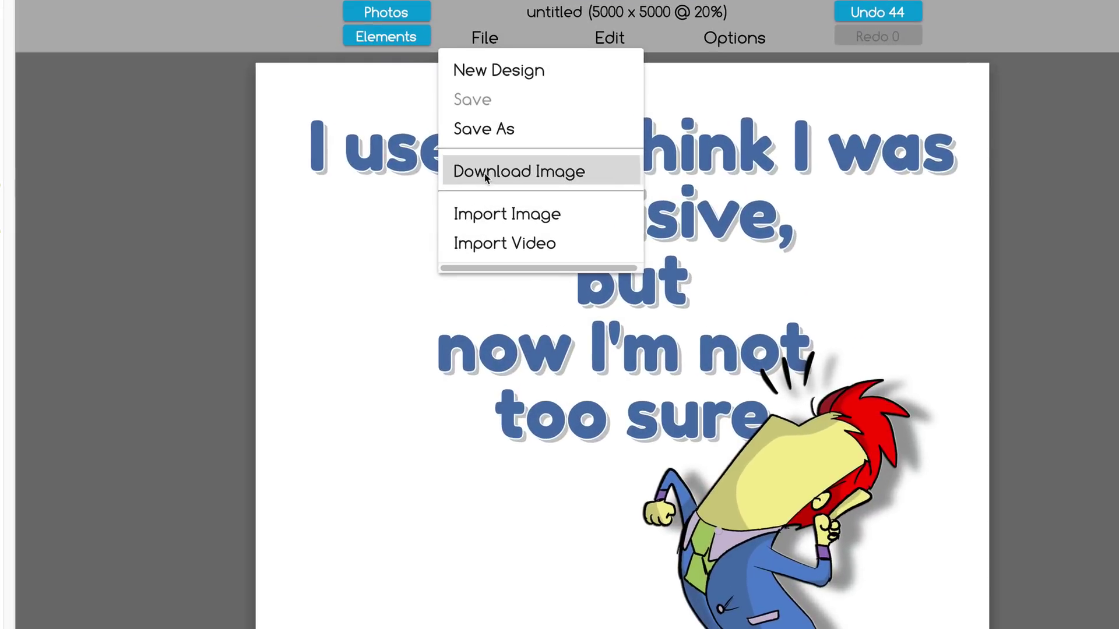
click(485, 178)
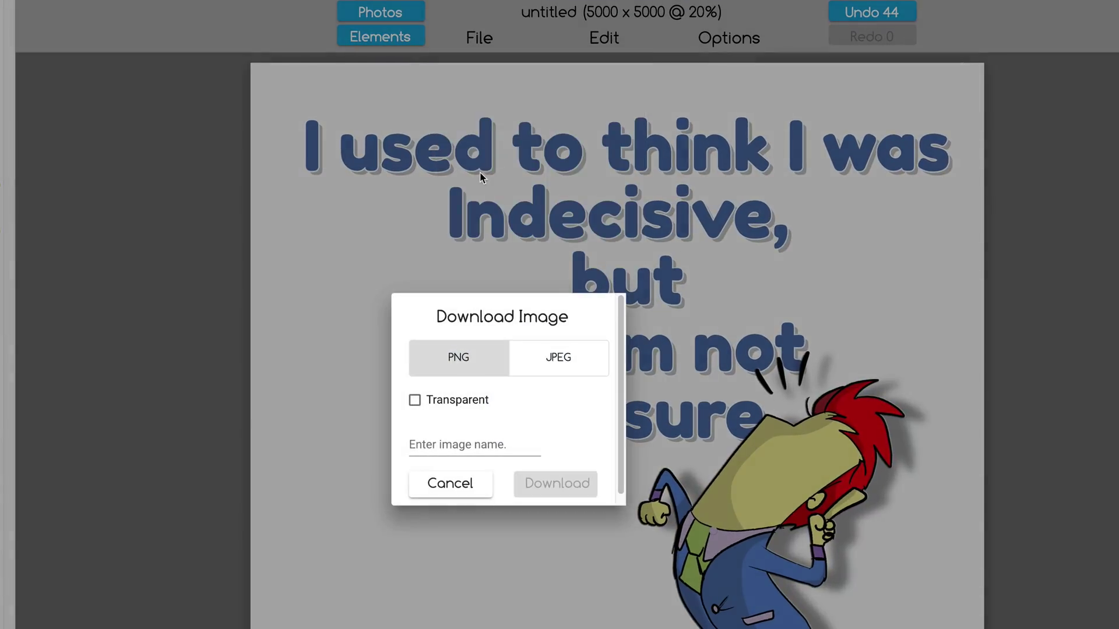
click(414, 402)
click(447, 446)
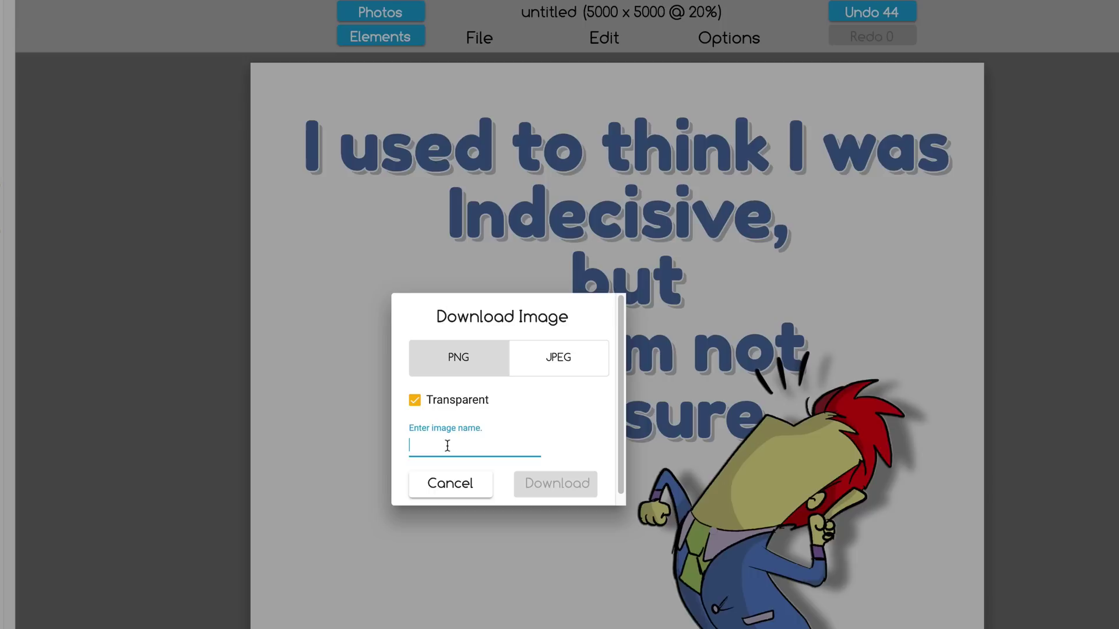
text(ind)
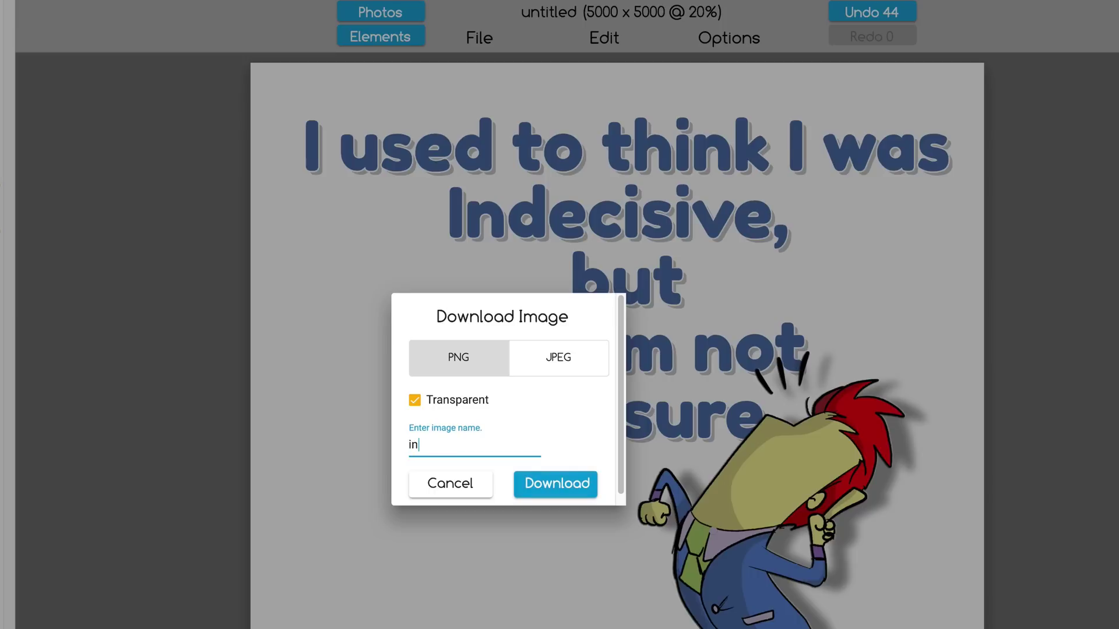
text(ecisive)
click(555, 486)
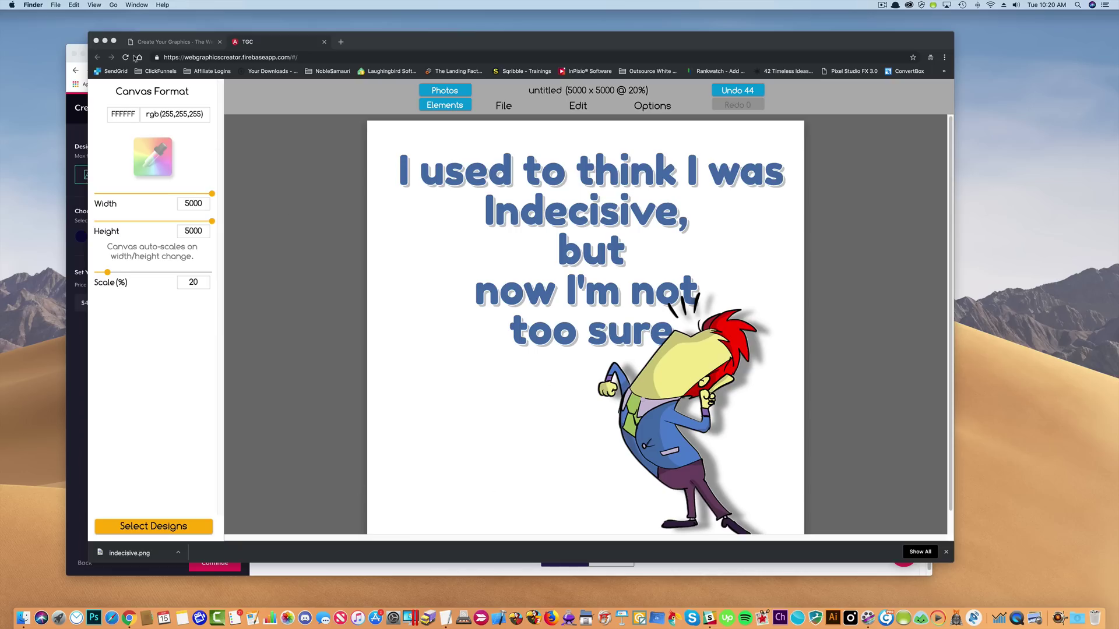
- Switch to the Teespring browser window and select its web address
click(76, 49)
drag(203, 70, 151, 70)
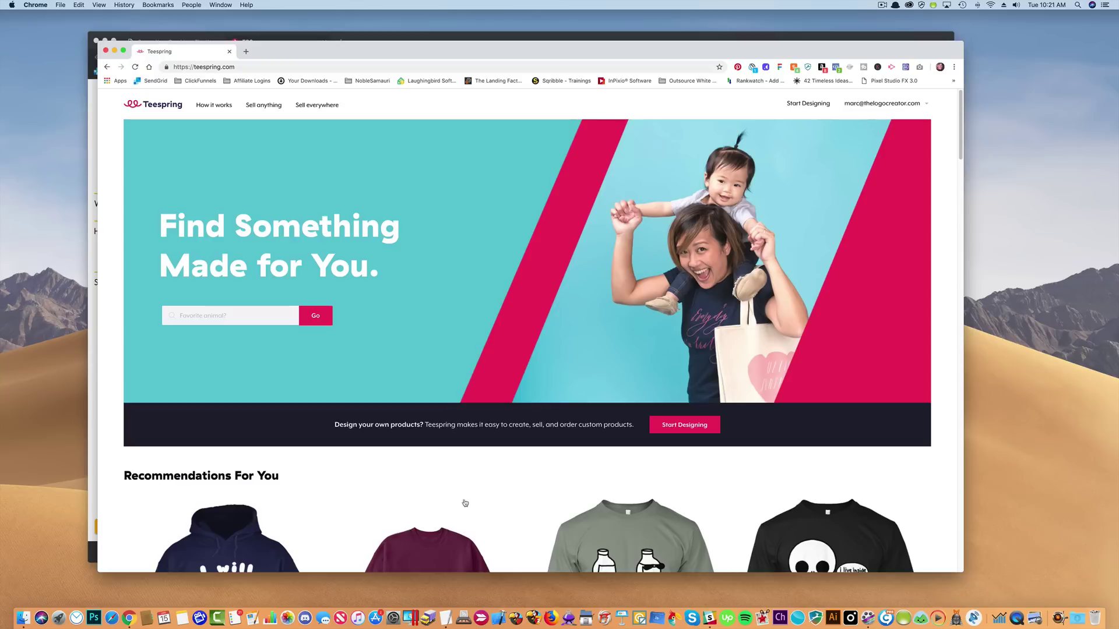
- Pick the white Women's Comfort Tee from the women's tees and choose to sell it
click(804, 105)
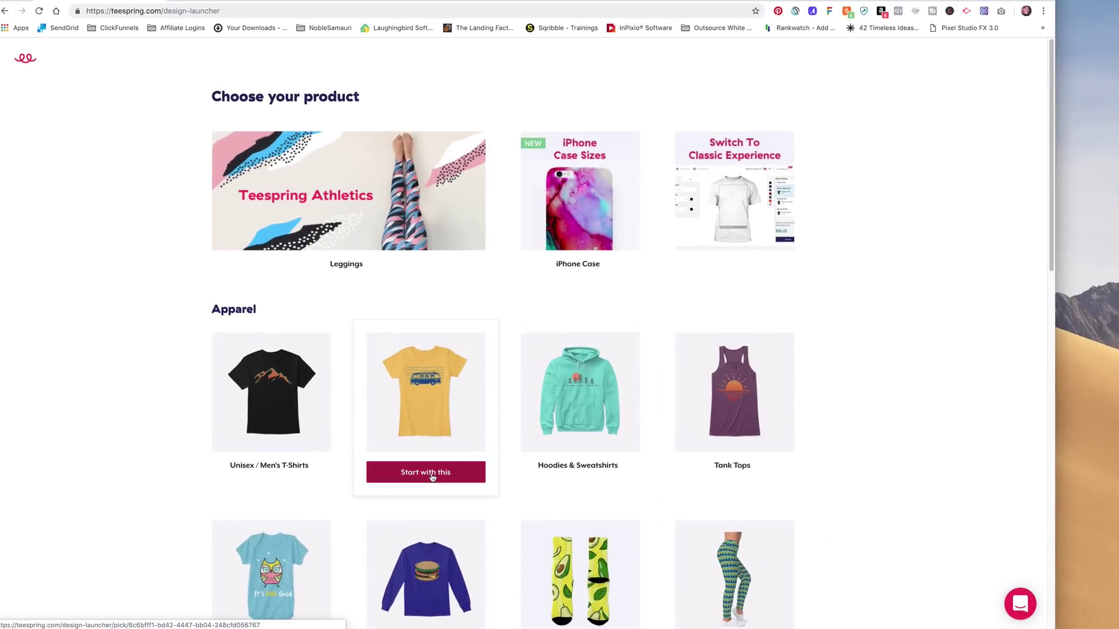
click(433, 477)
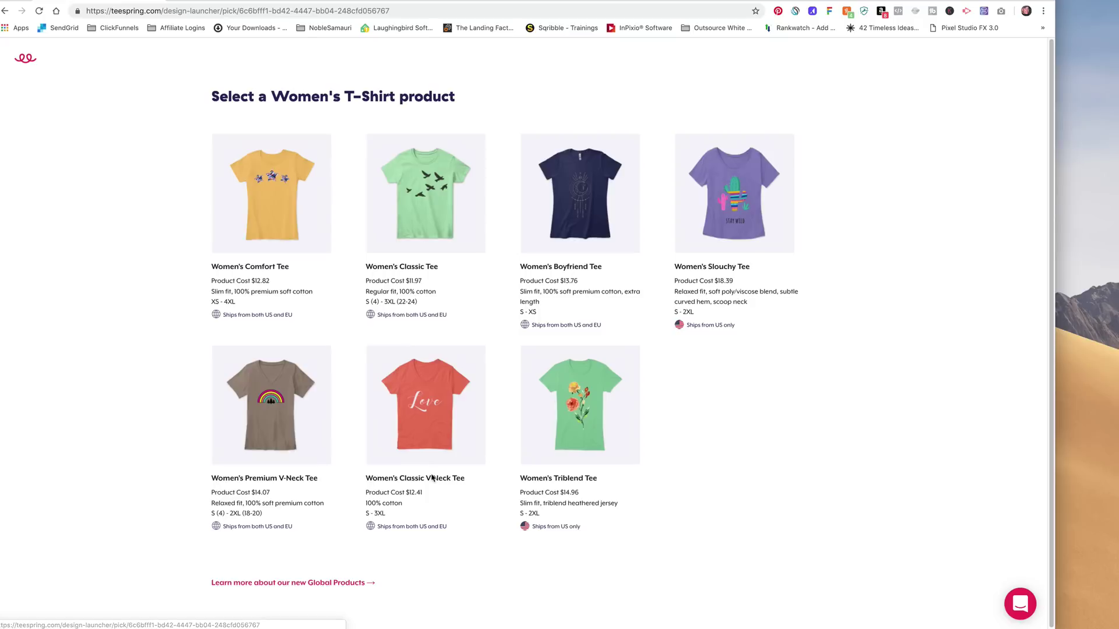
mouse_move(251, 253)
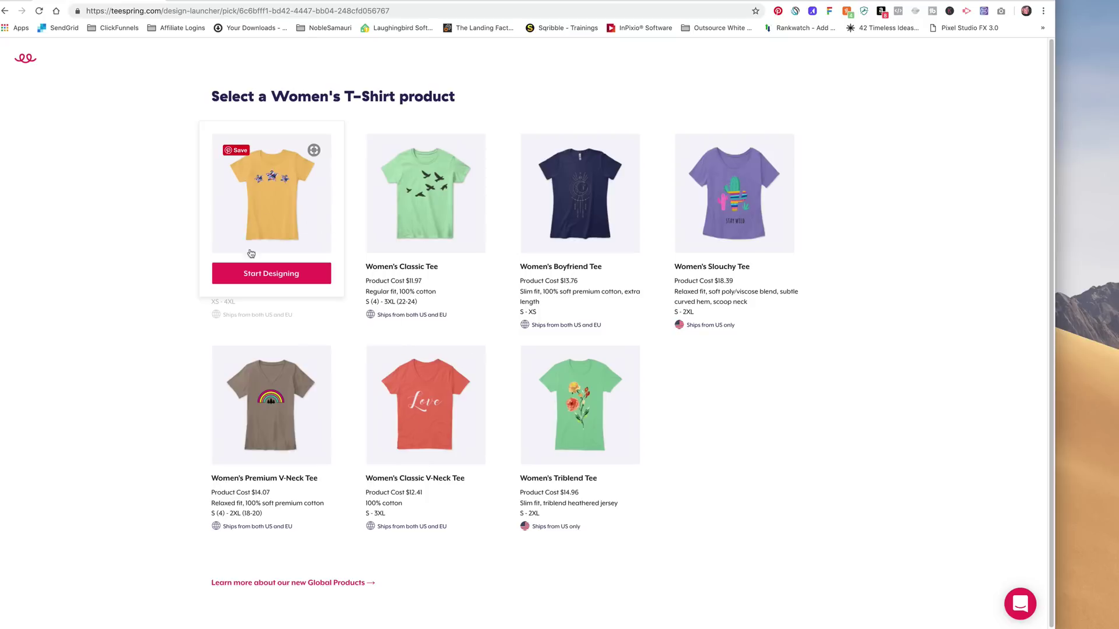
click(264, 278)
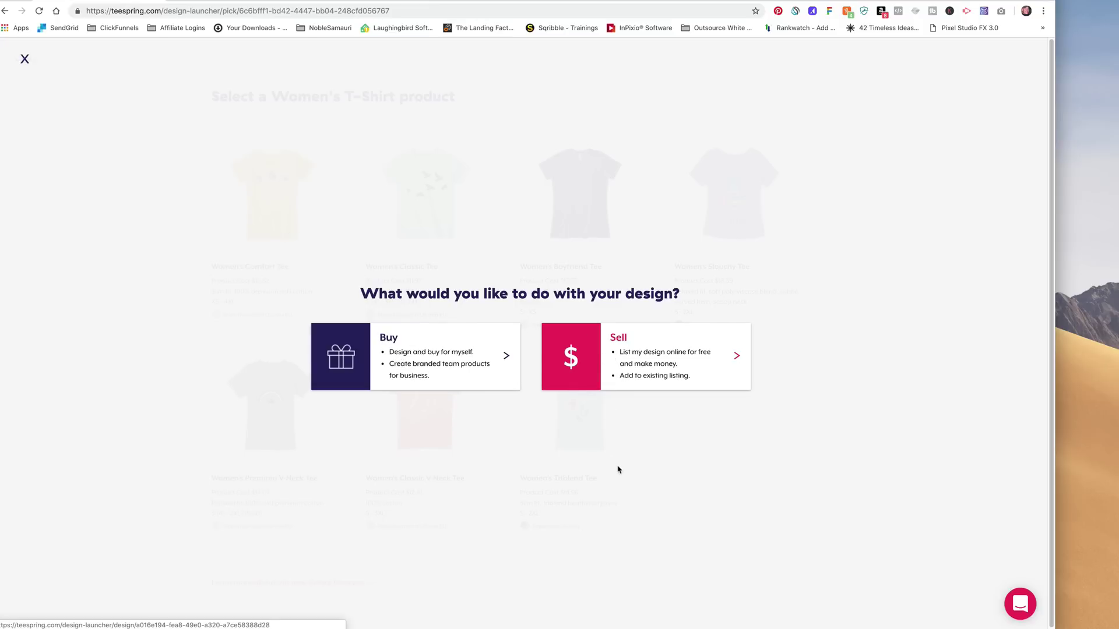
click(636, 362)
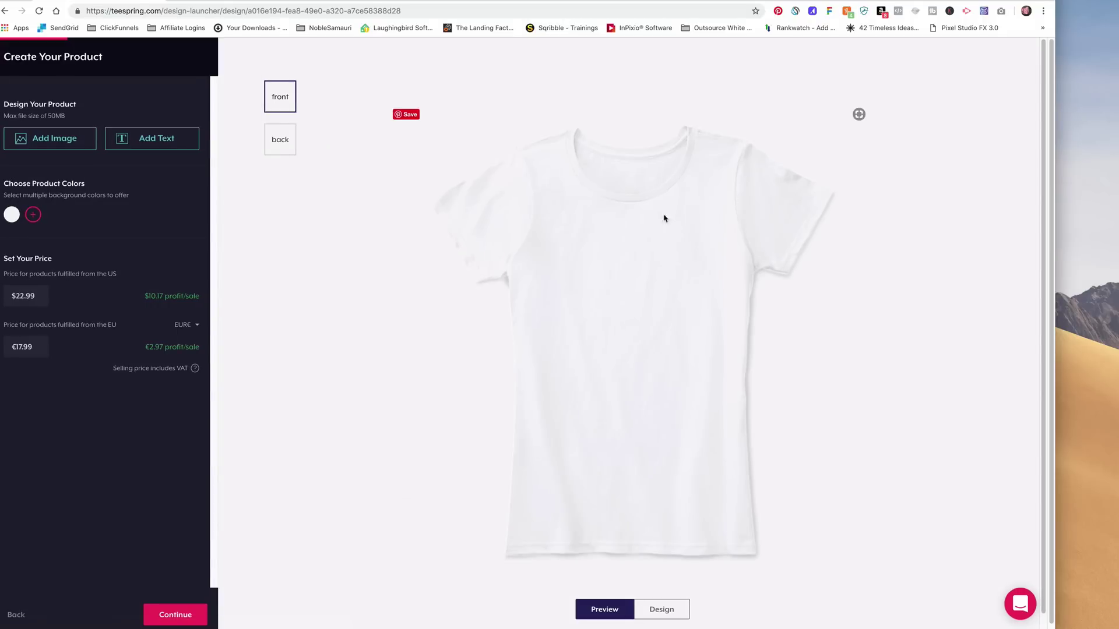
- Upload indecisive.png from Downloads onto the tee front and dismiss the alignment guides
click(48, 139)
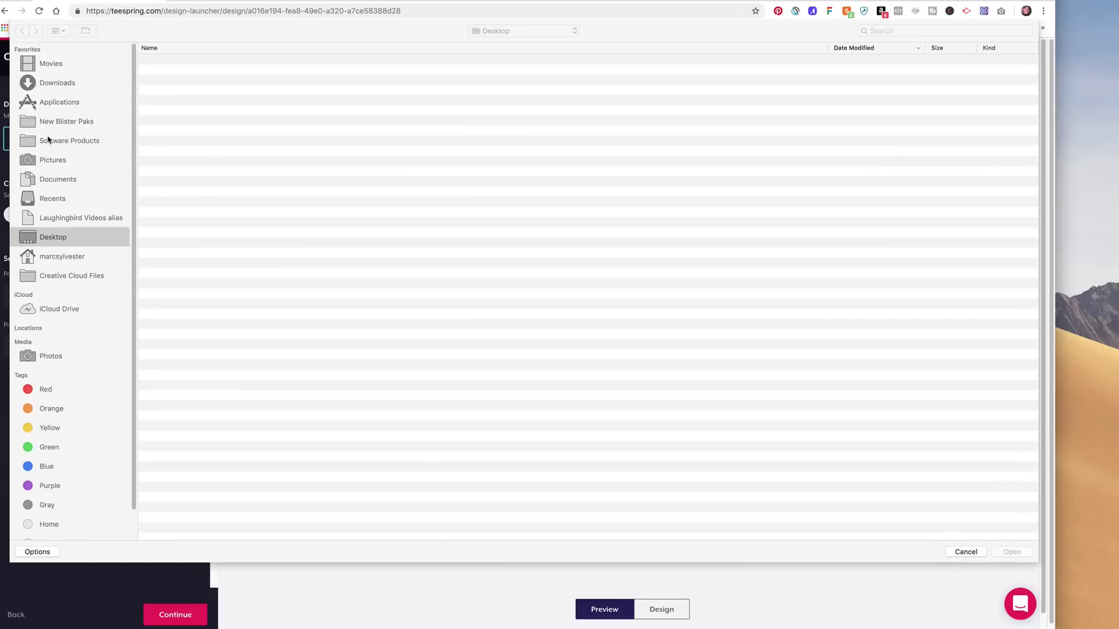
click(57, 84)
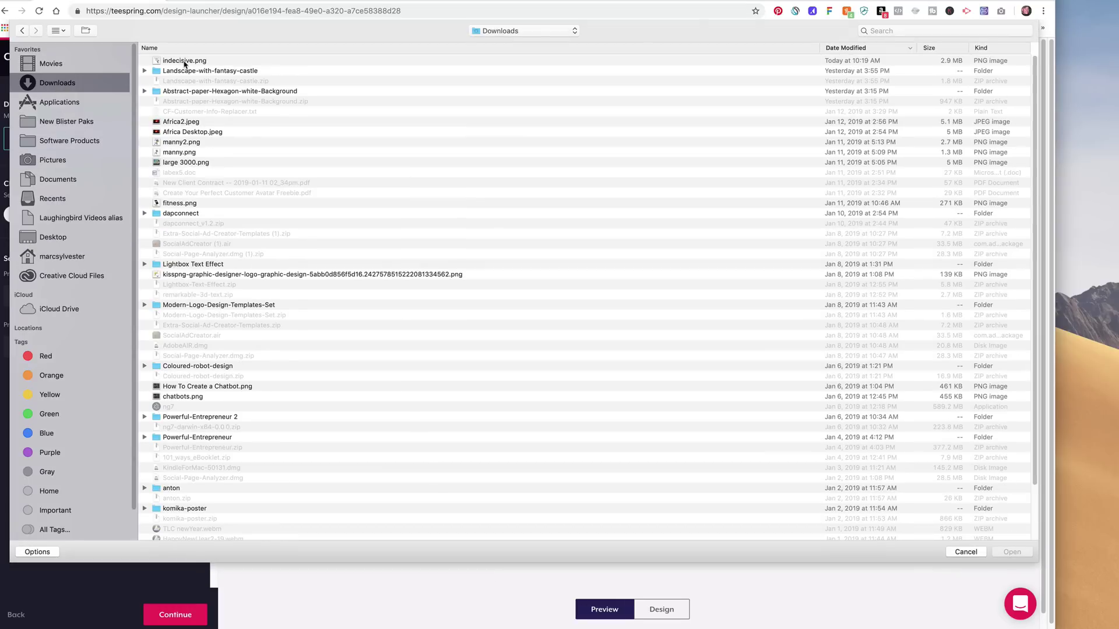
double_click(185, 61)
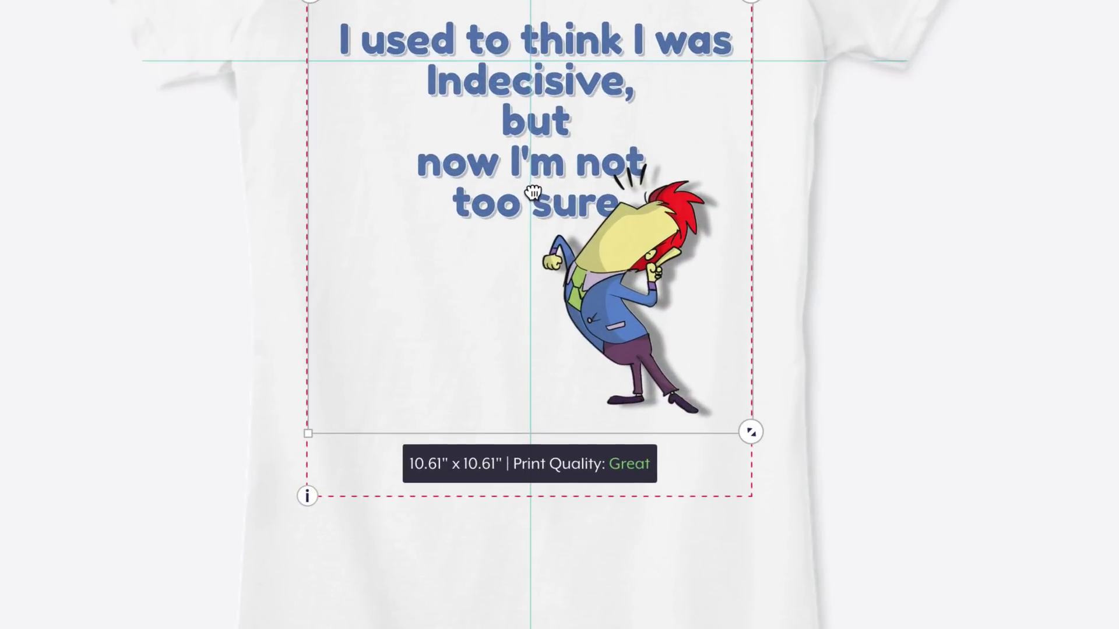
click(532, 192)
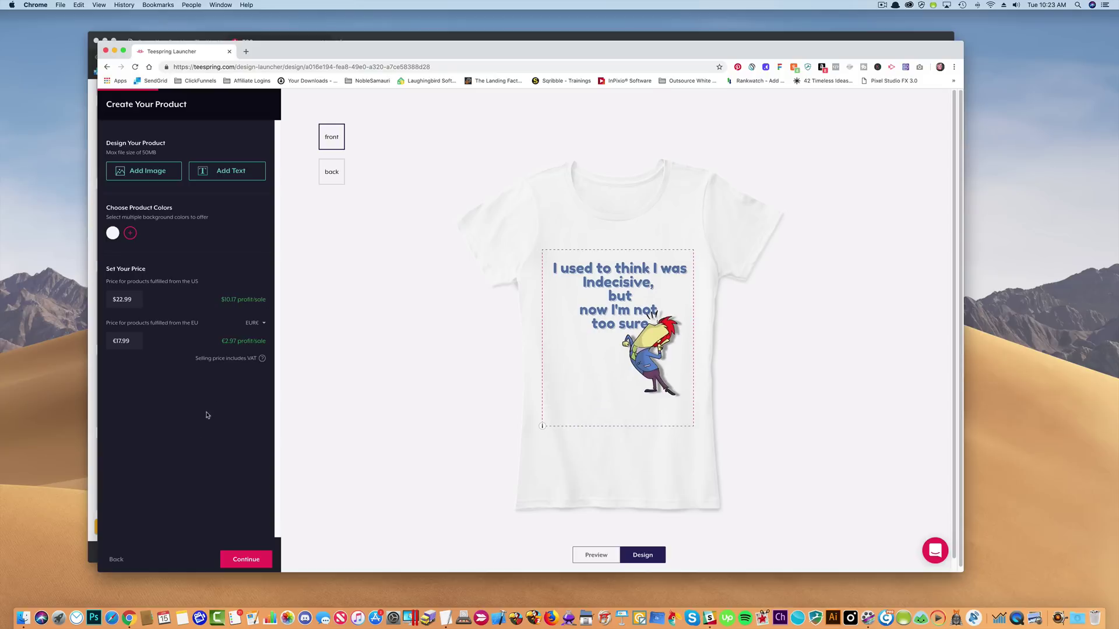
- Continue to extra products and tick the Classic Pullover Hoodie under Hoodies & Sweatshirts
click(246, 560)
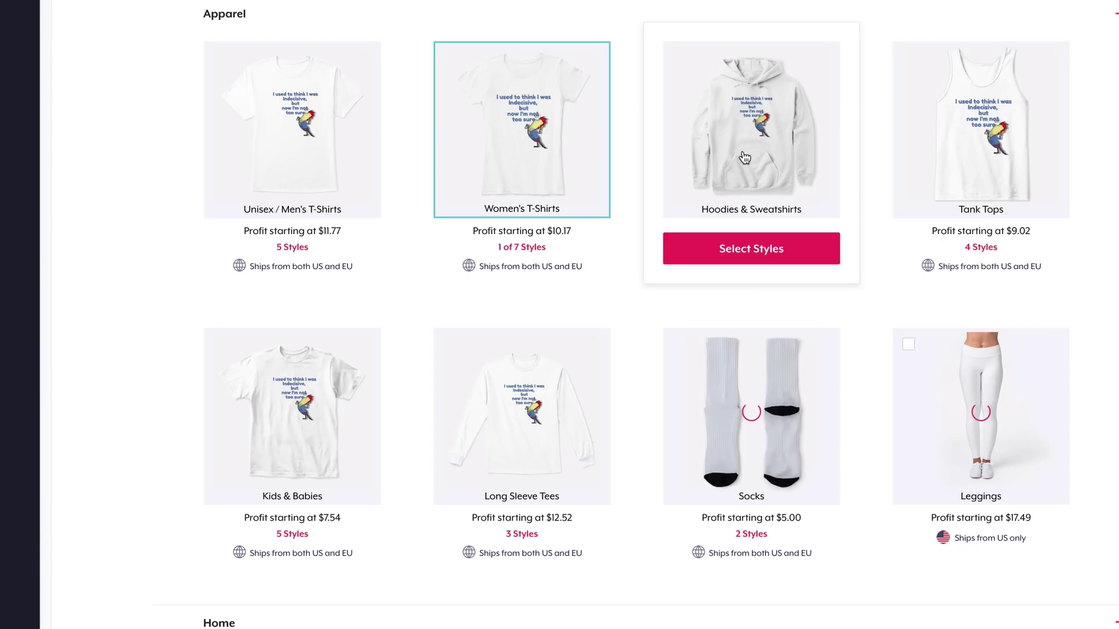
click(734, 234)
click(140, 74)
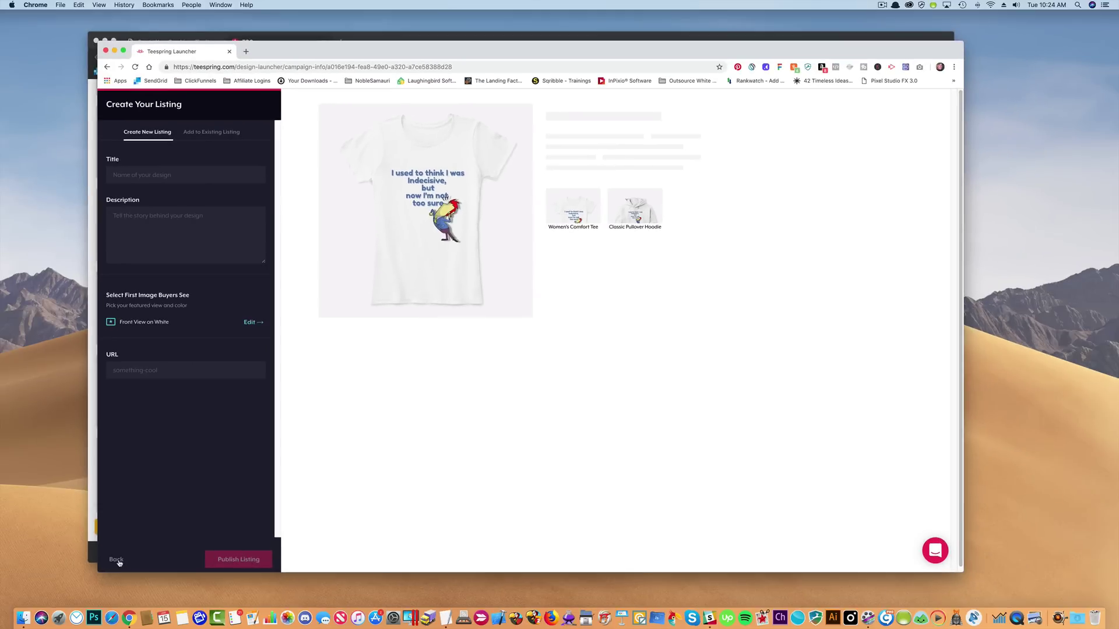
- Return to the extra products, toggle the Women's Slouchy Sweatshirt, and edit its design
click(116, 560)
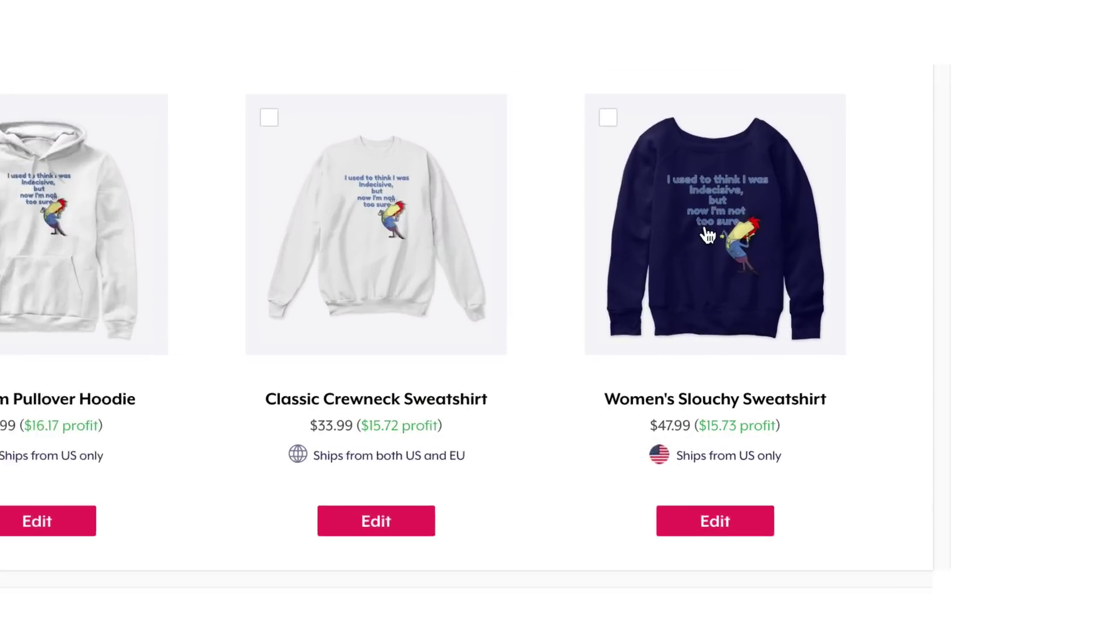
click(743, 227)
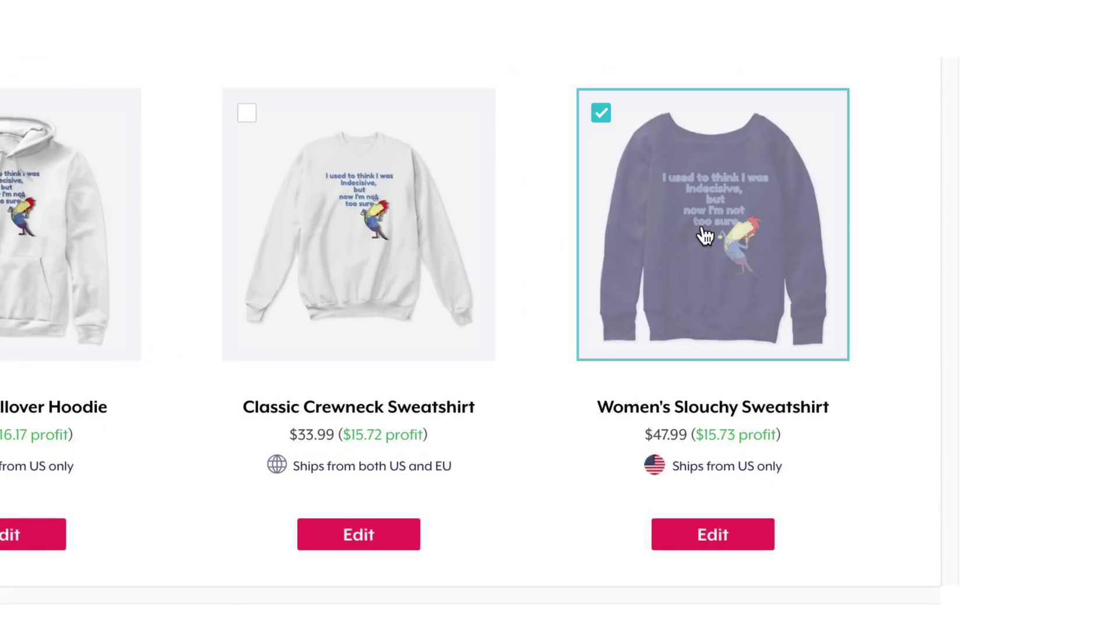
click(702, 230)
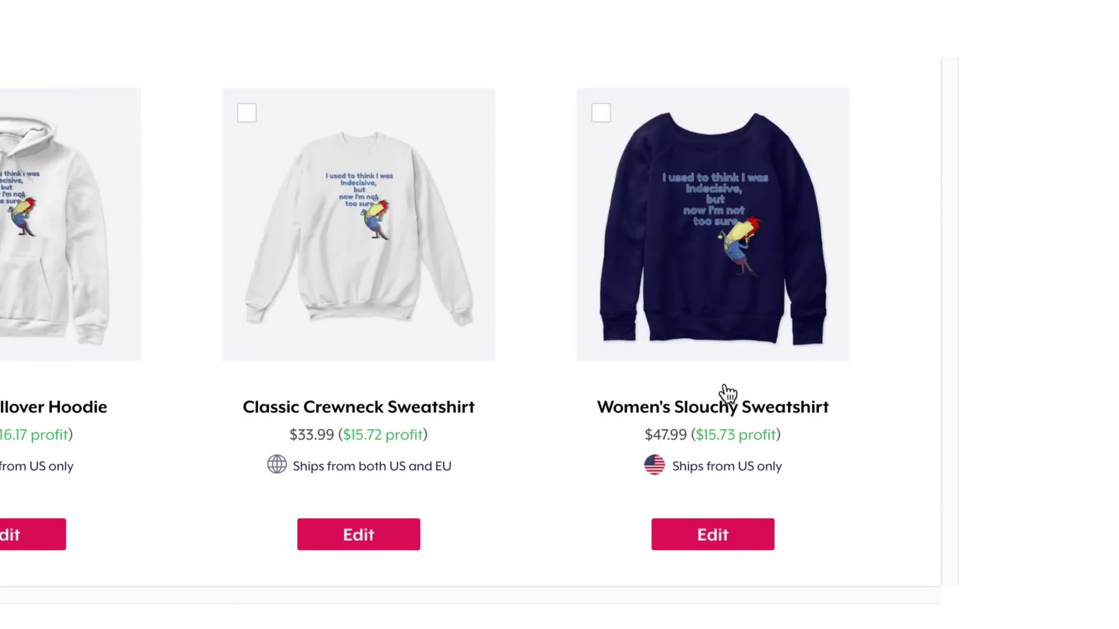
click(709, 539)
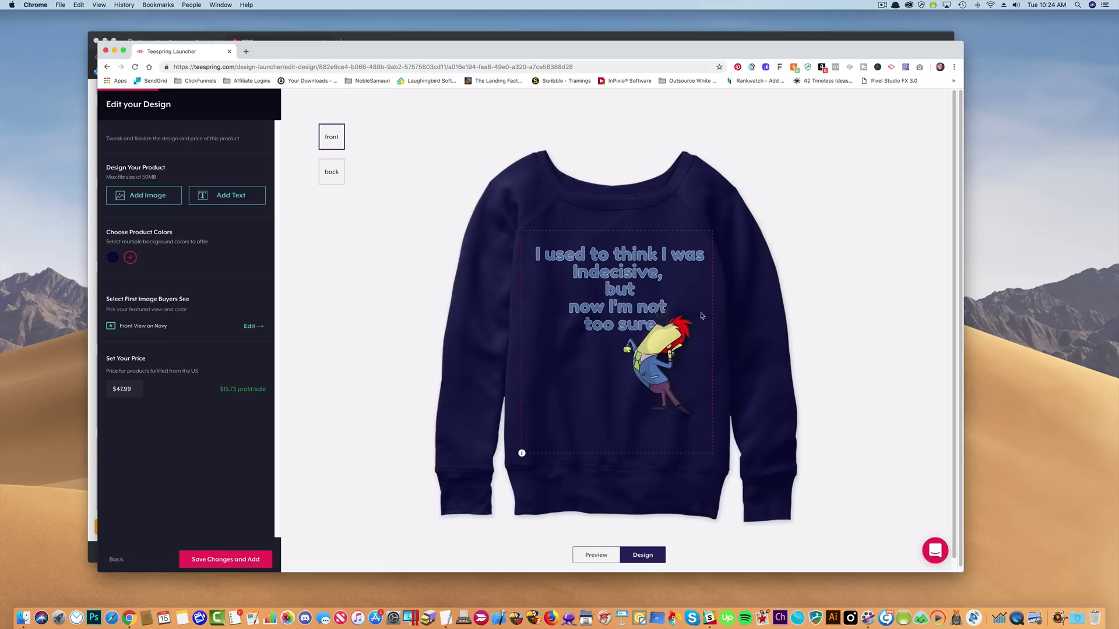